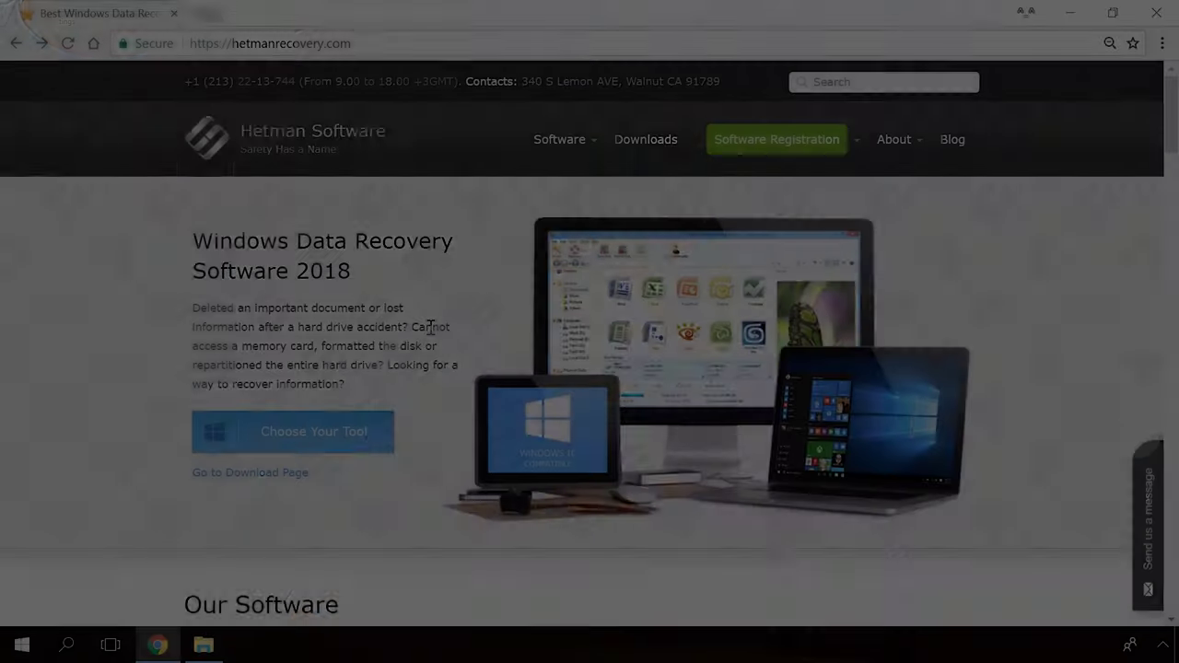
Download the Partition Recovery installer from its product page on the Hetman site
scroll(430, 329, down, 10)
scroll(430, 334, down, 8)
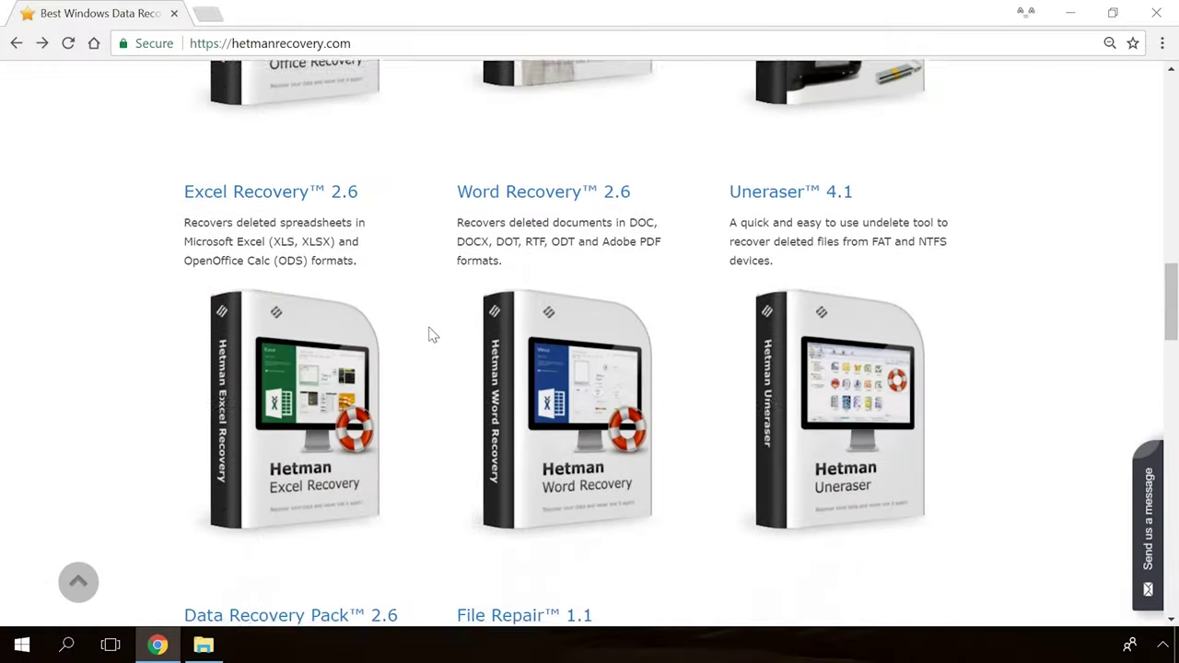
scroll(430, 334, up, 11)
scroll(430, 334, up, 3)
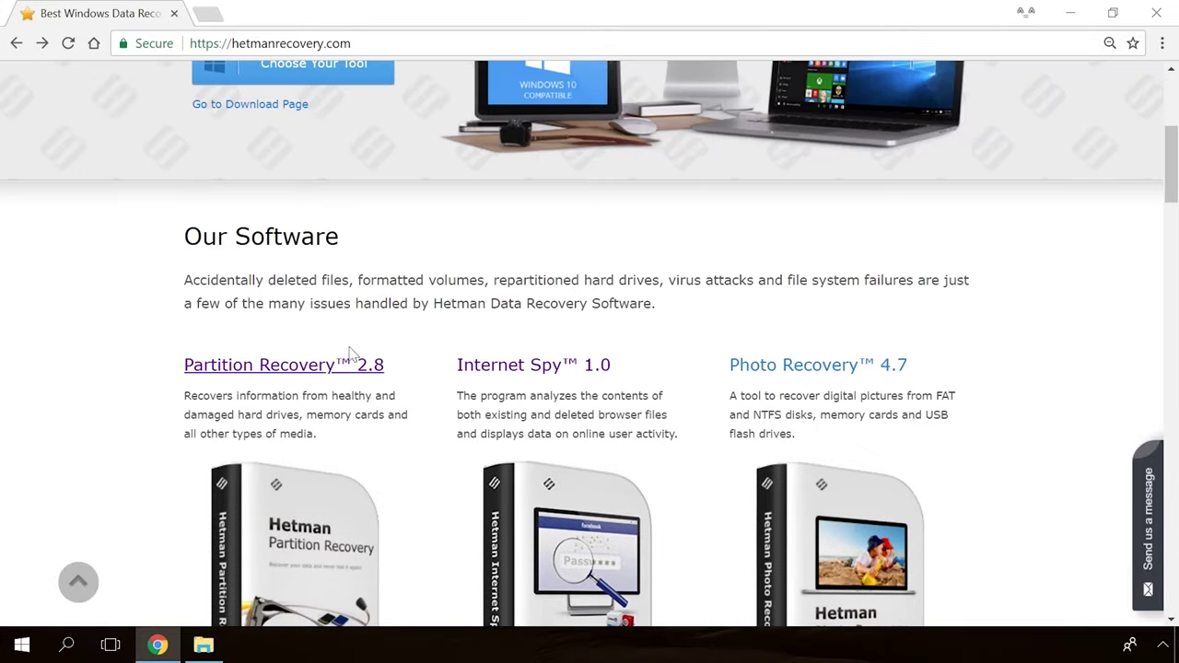
click(341, 361)
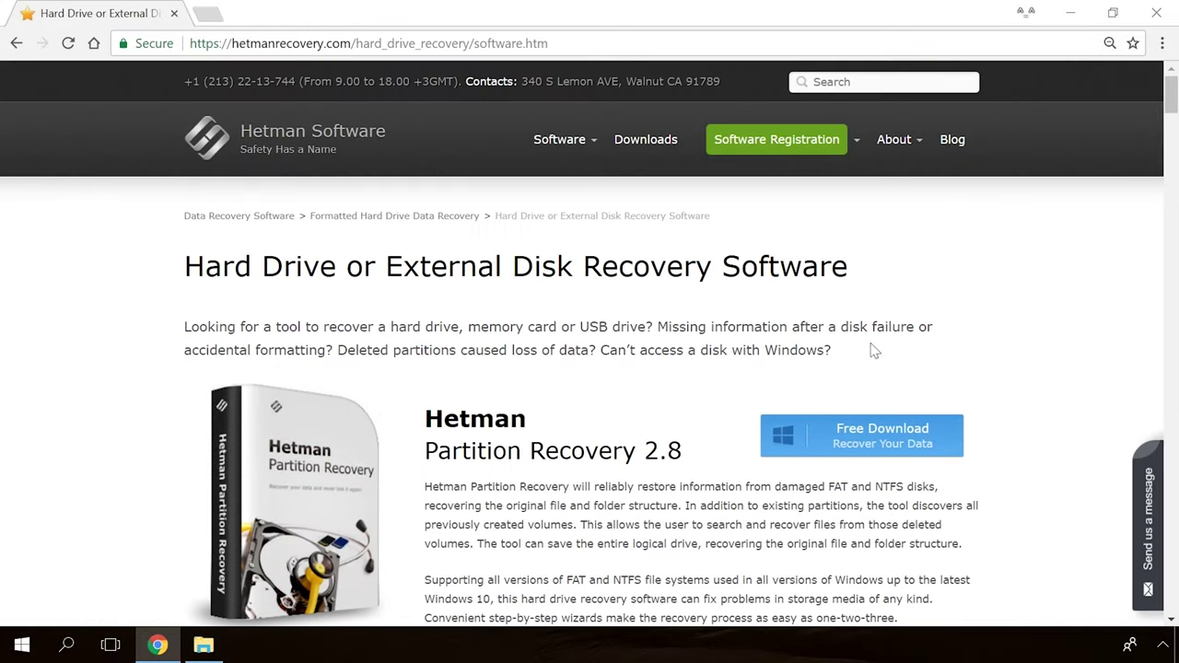
click(849, 441)
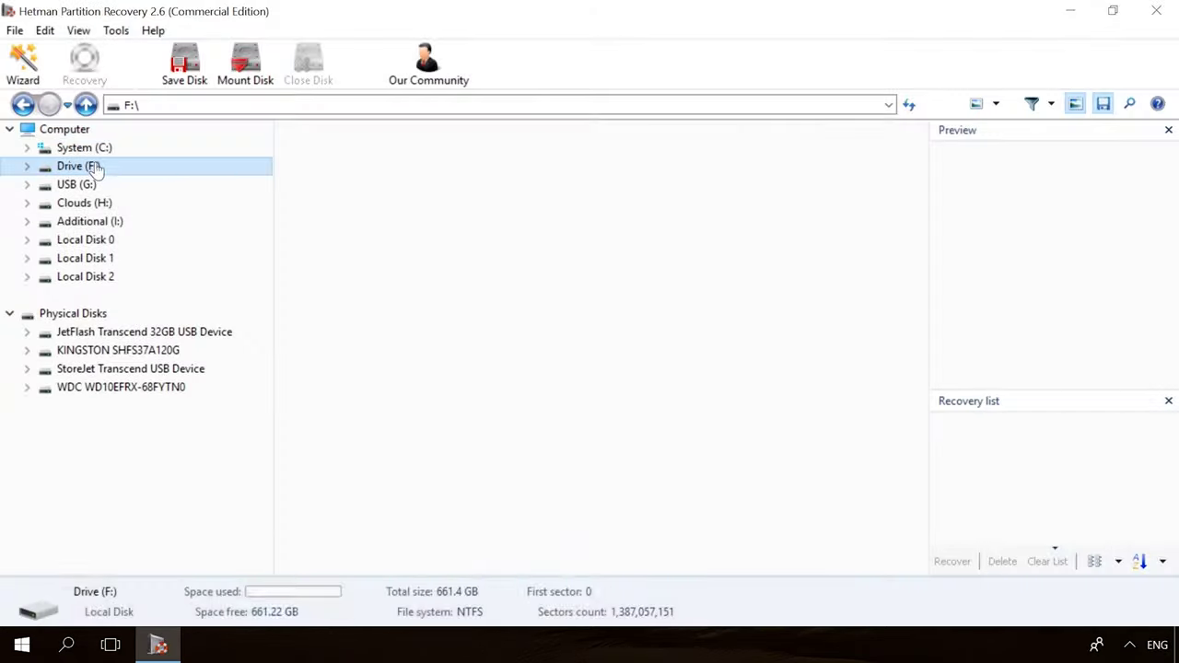
Analyse Drive (F:), preview 19779_en_1.jpg and 856071704.mp4, and recover them to the hard disk
double_click(95, 168)
click(709, 497)
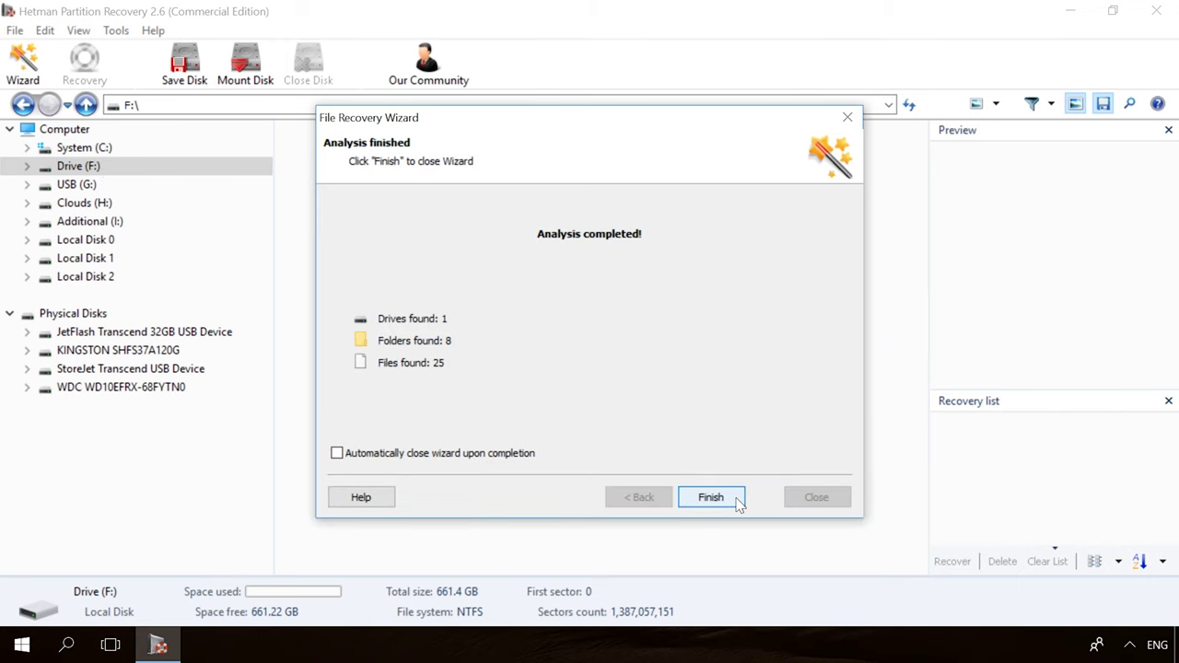
click(710, 497)
click(748, 152)
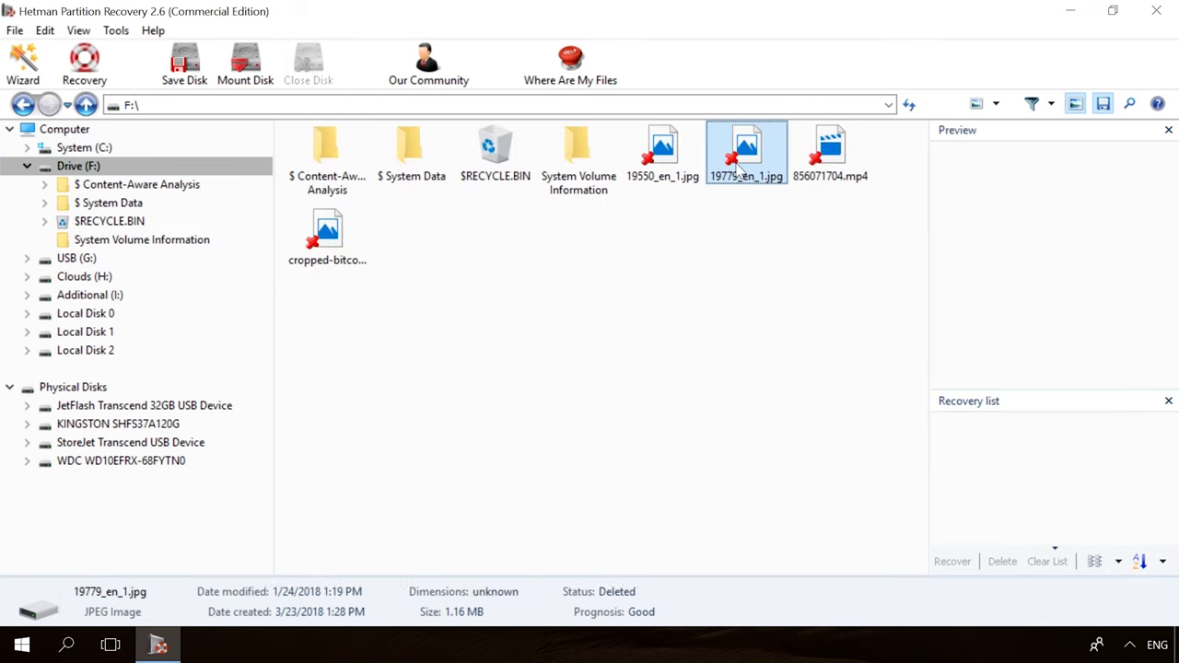
click(833, 150)
click(84, 65)
click(698, 500)
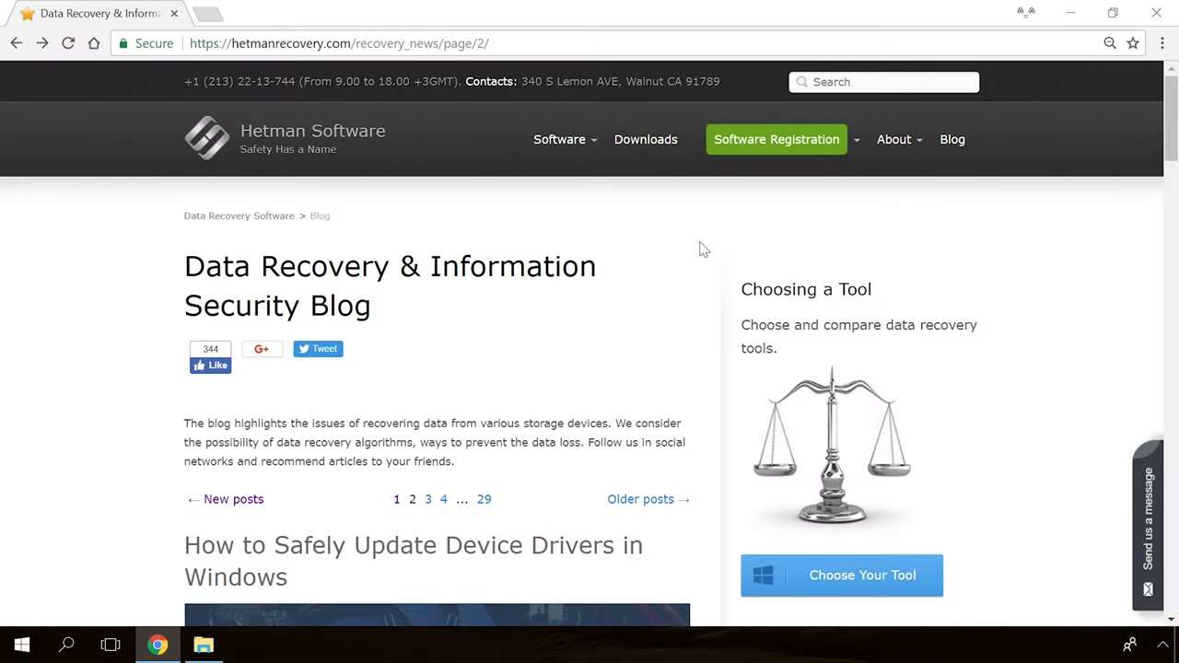
Open the 'Windows Detected a Hard Disk Problem' article and its 'Send us a message' form
scroll(700, 248, down, 15)
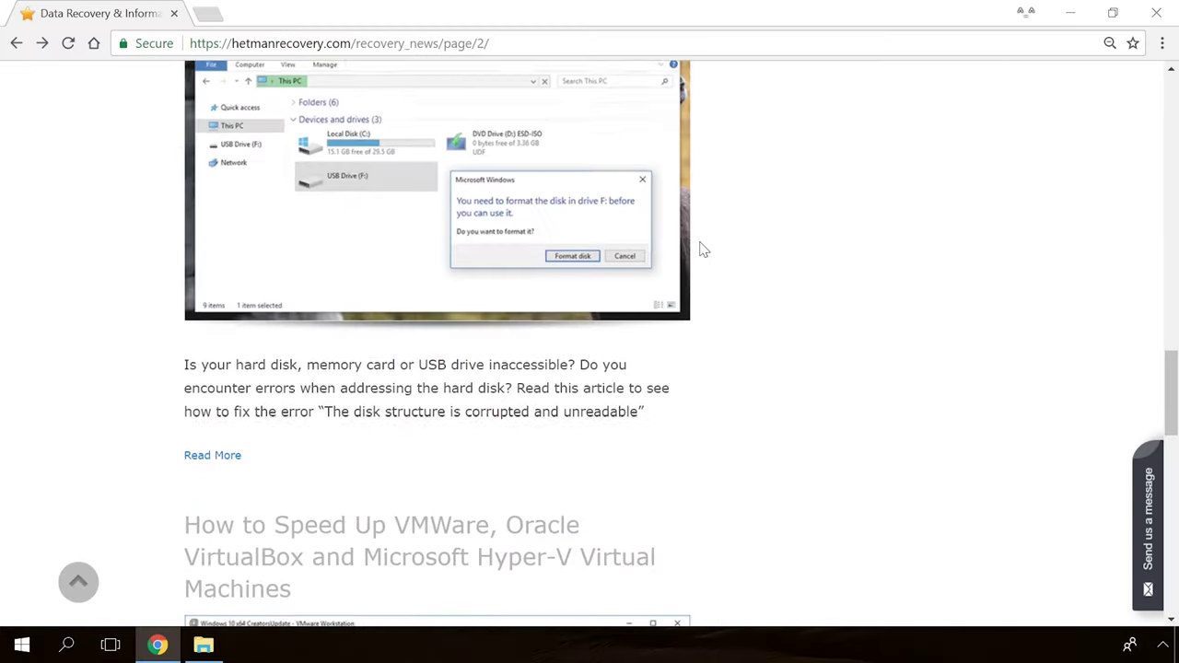
scroll(700, 248, down, 7)
scroll(700, 249, up, 8)
scroll(700, 249, up, 10)
click(447, 331)
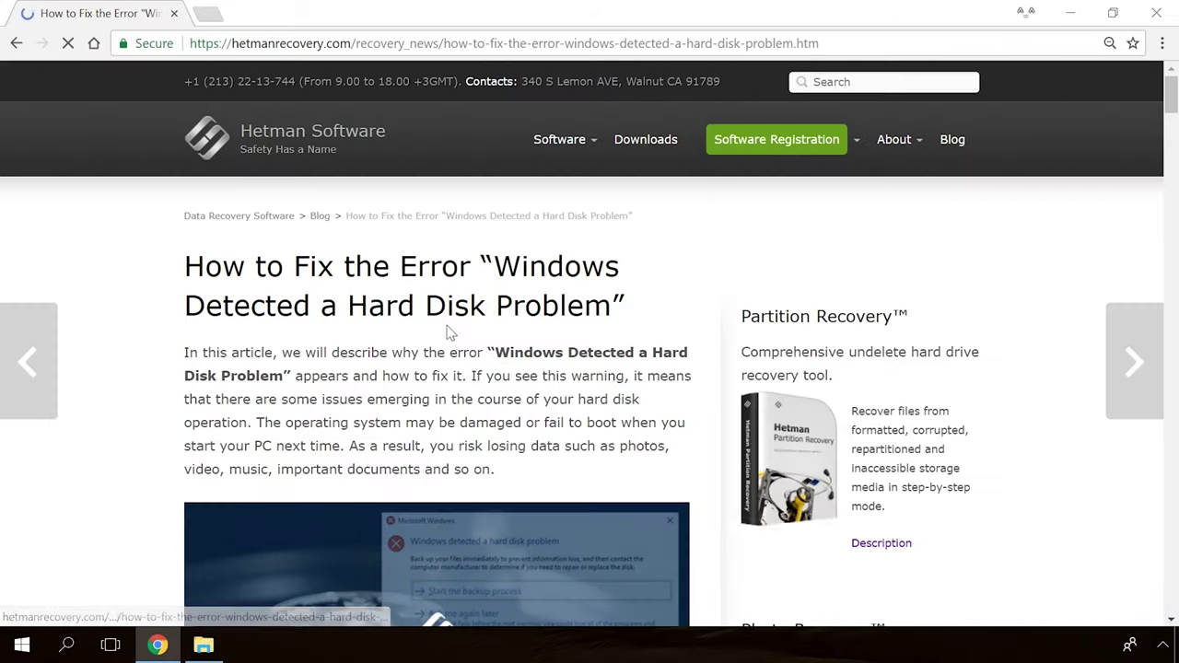
scroll(705, 321, down, 12)
scroll(701, 402, down, 15)
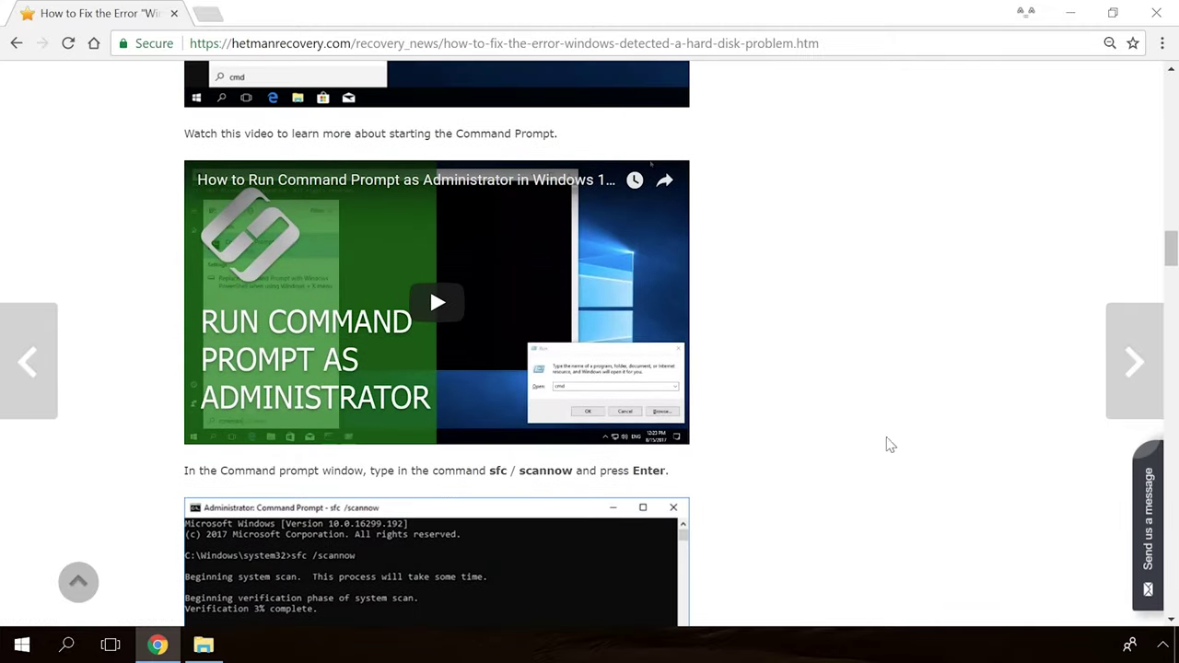
click(1154, 497)
Show the Windows Update settings page reporting installation error 0x80070422
text(H)
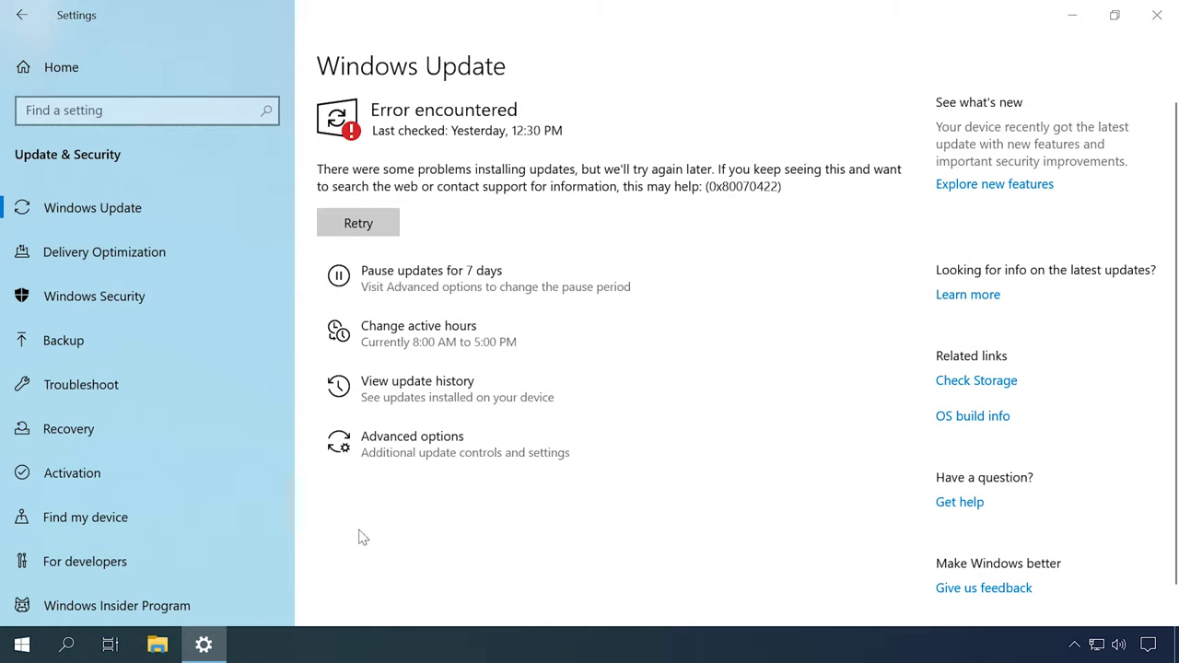
Run services.msc from the Run dialog to open the Services console
right_click(21, 648)
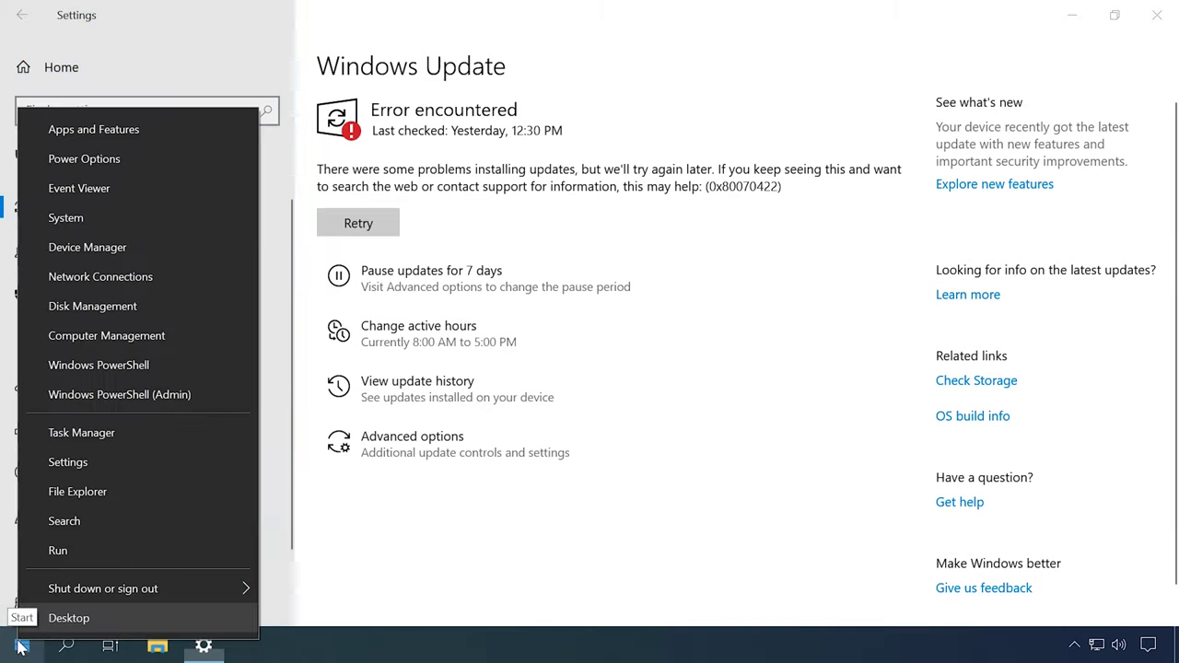
click(58, 551)
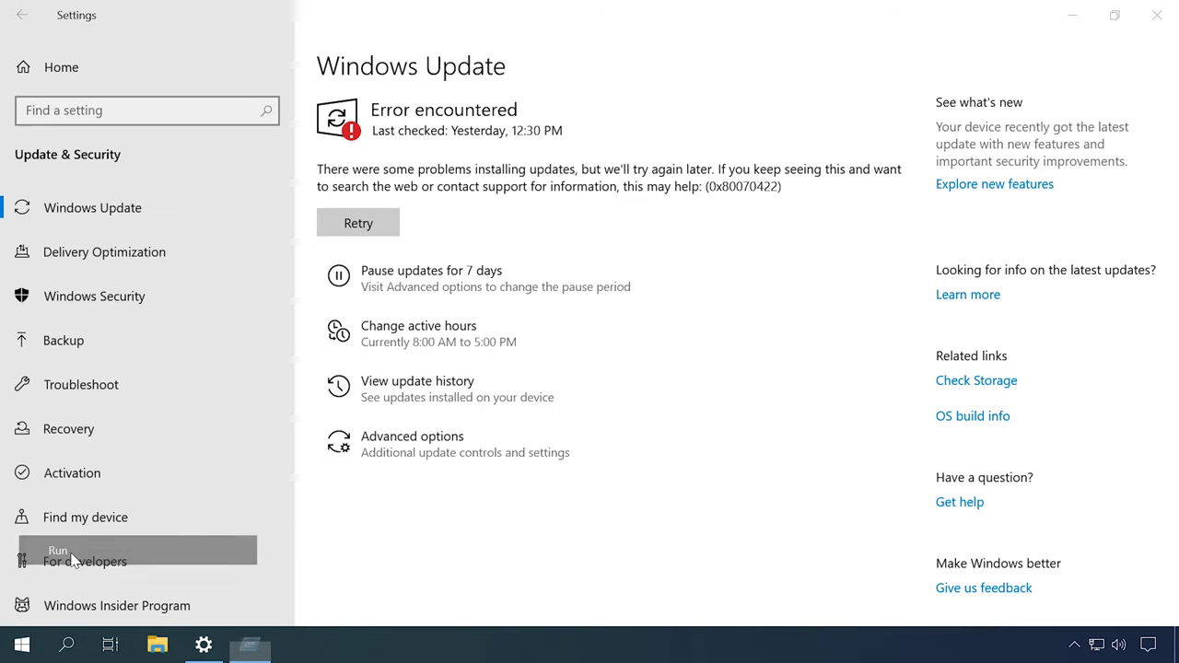
text(services.msc)
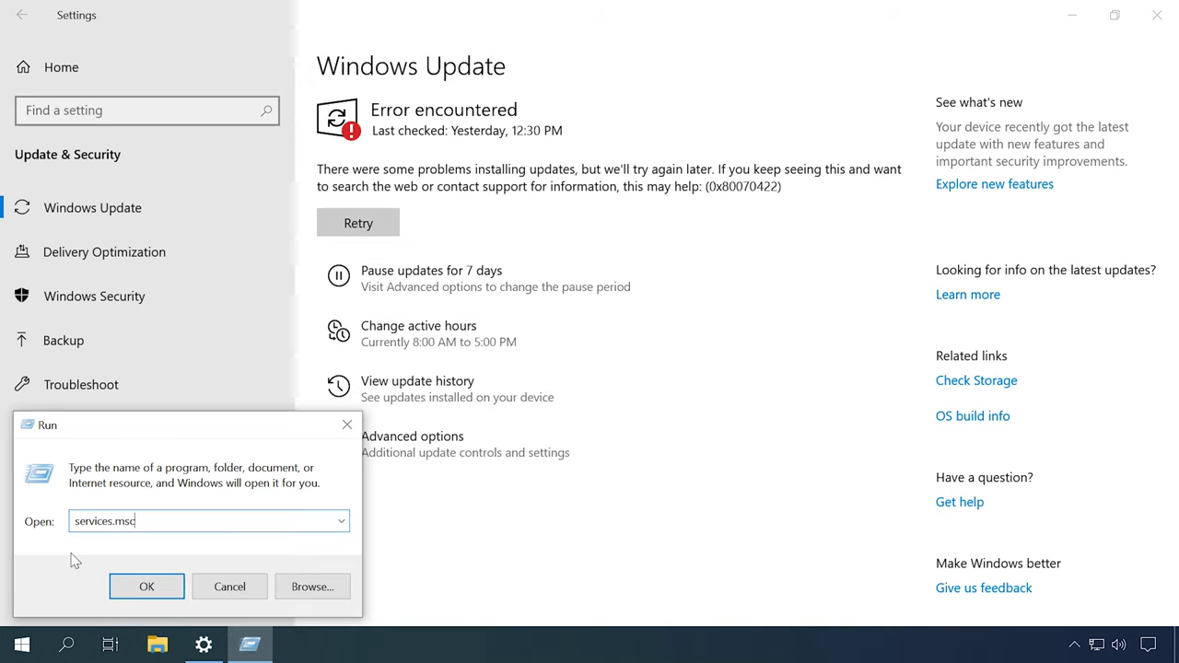
key(Return)
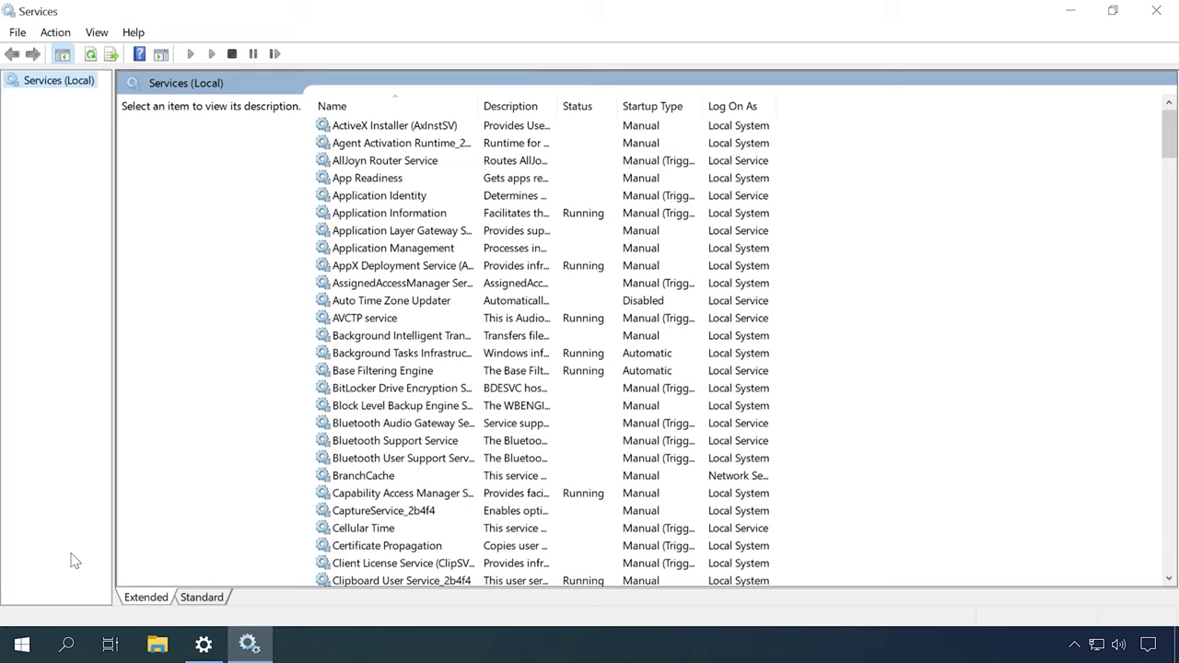
click(66, 646)
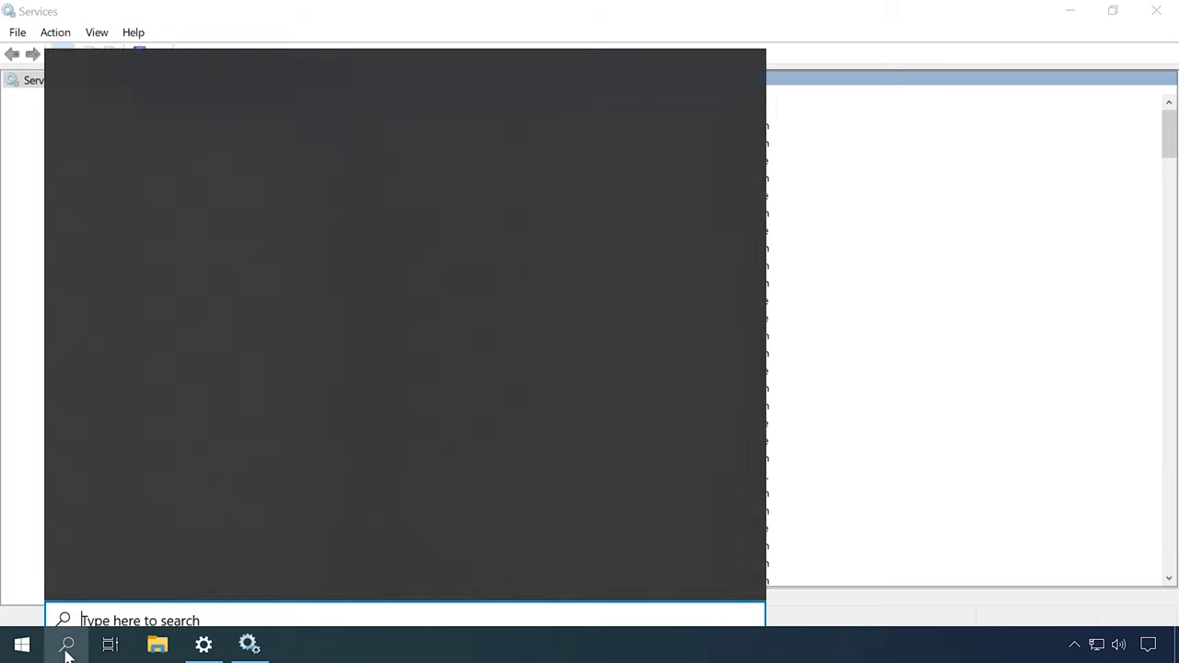
text(s)
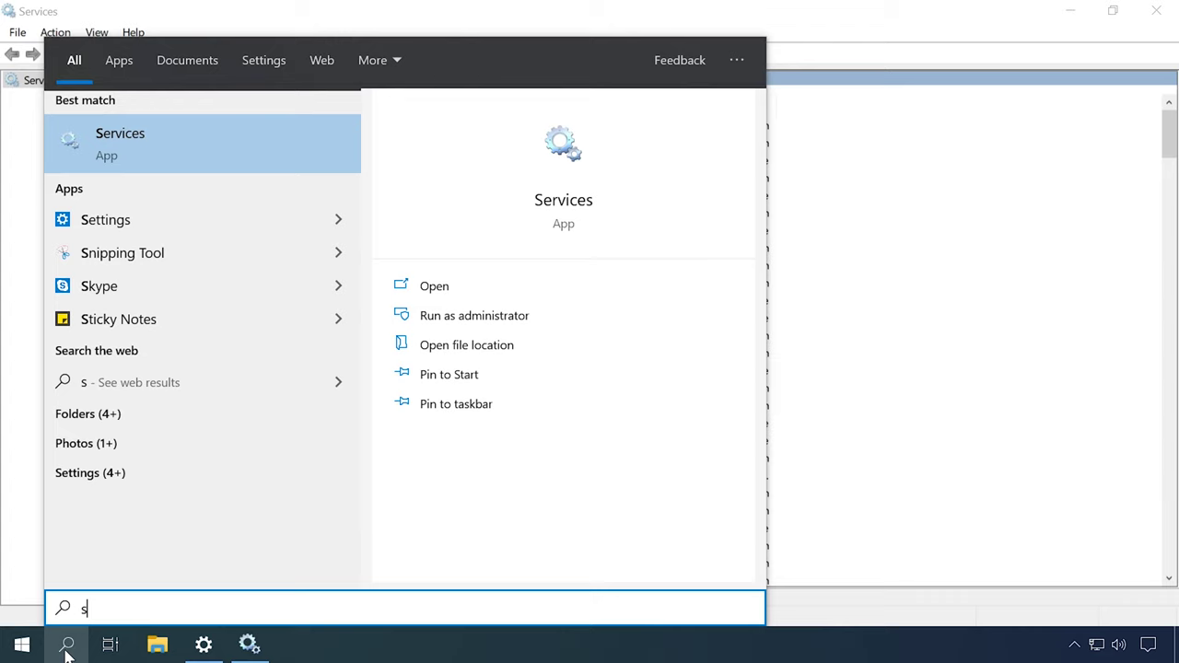
text(ervices)
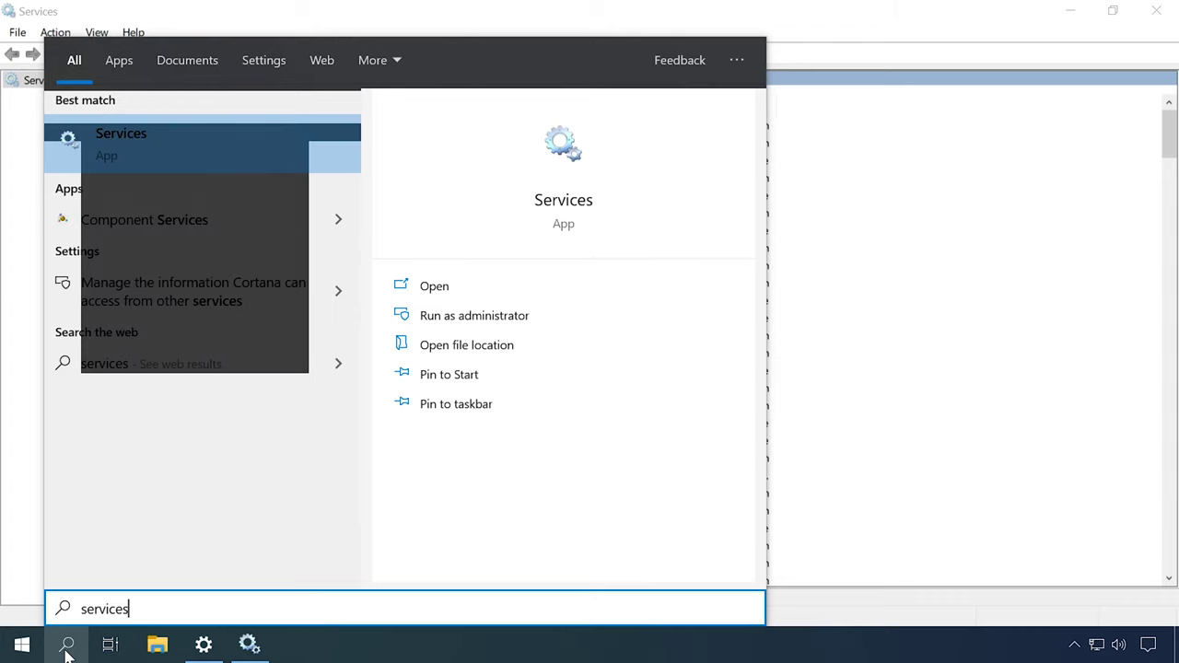
key(Return)
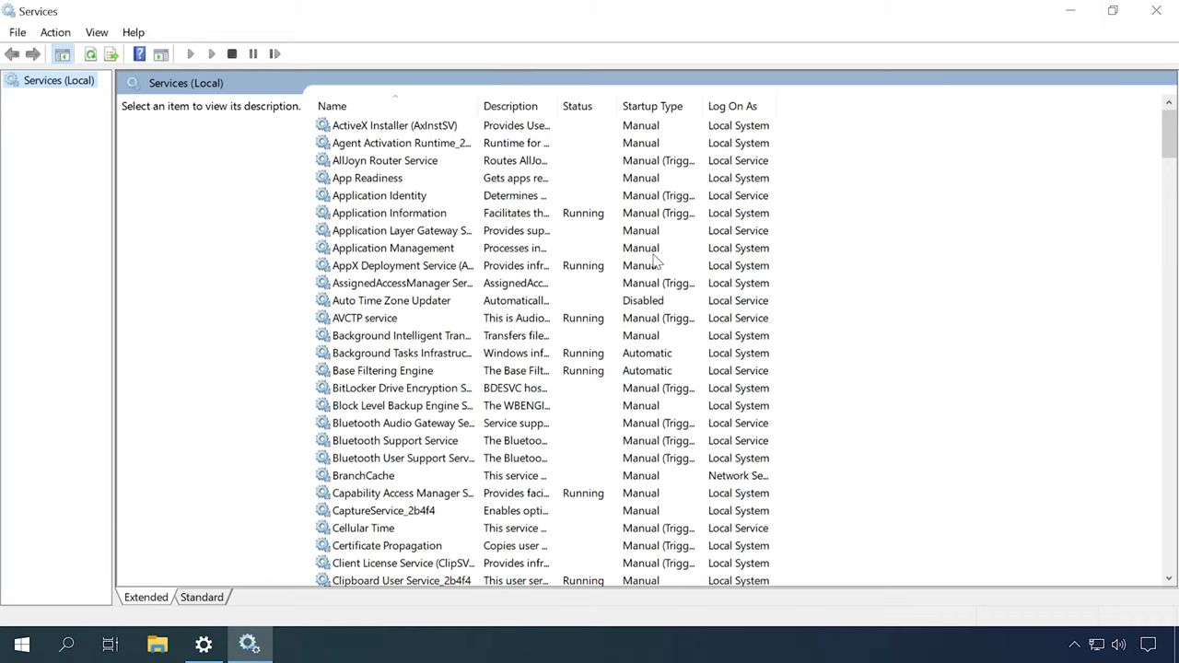
Select the Windows Update service in the list, revealing its Disabled startup type
click(419, 337)
scroll(419, 339, down, 16)
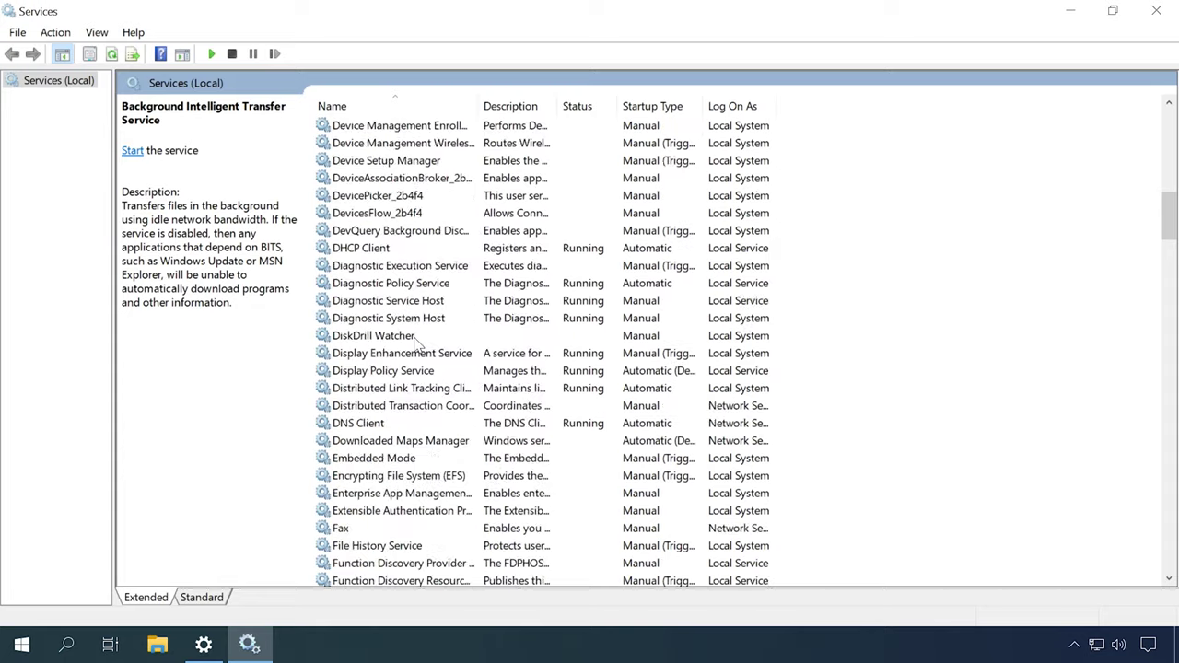
scroll(419, 341, down, 20)
scroll(417, 342, down, 7)
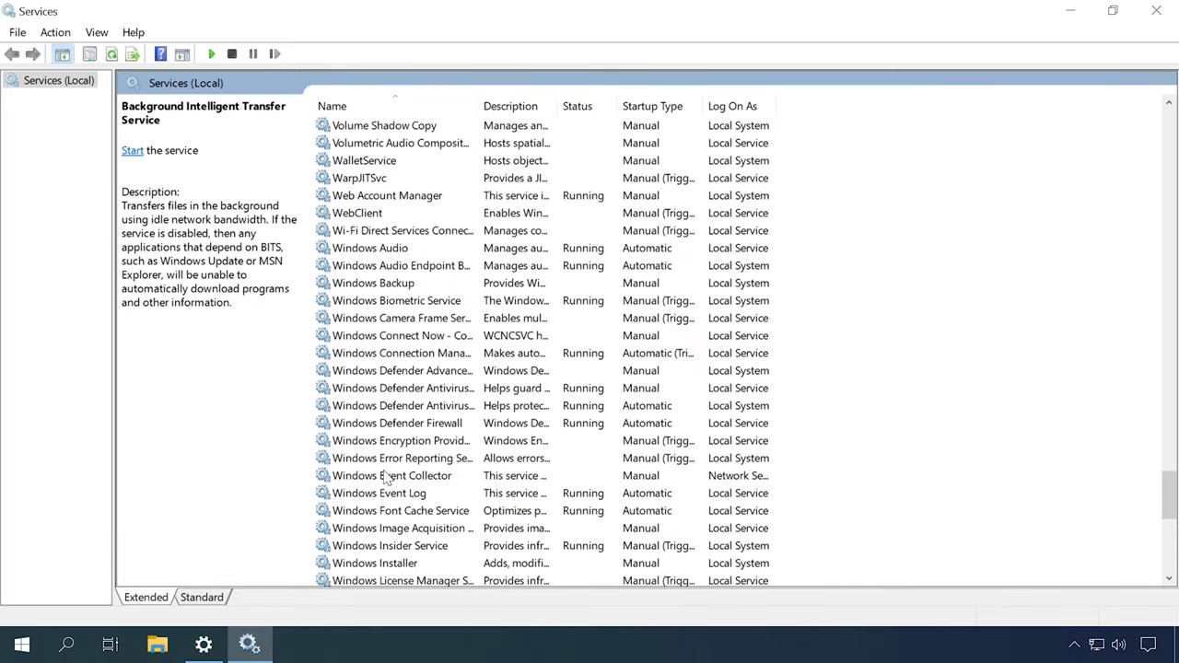
scroll(387, 477, down, 6)
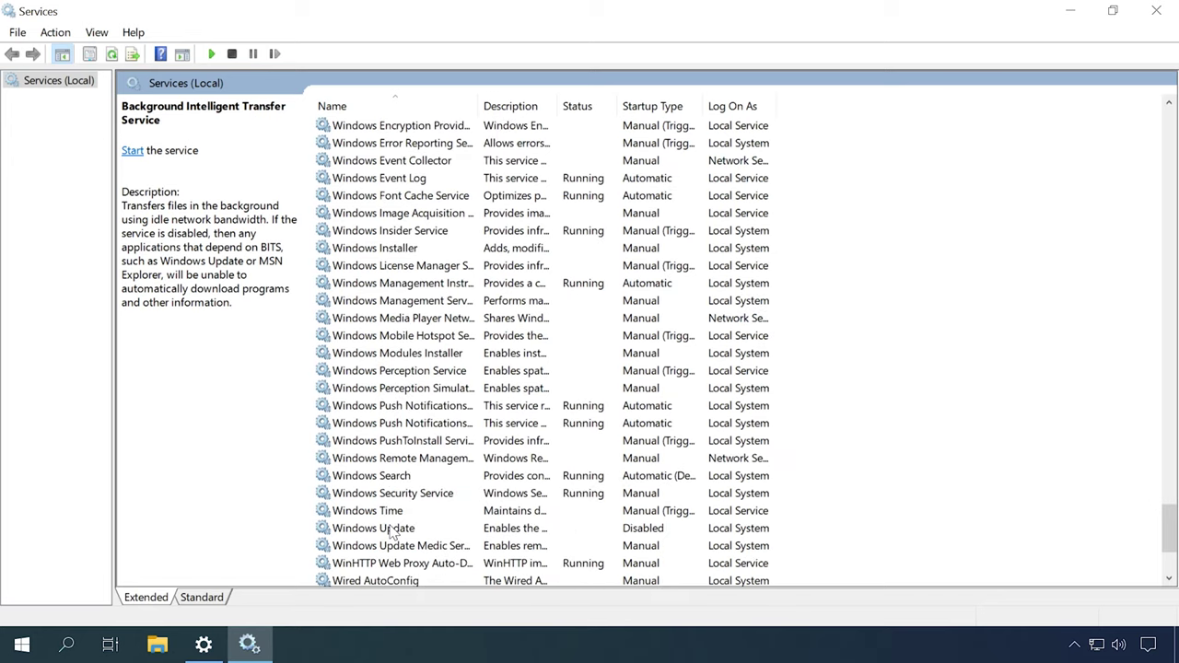
click(392, 532)
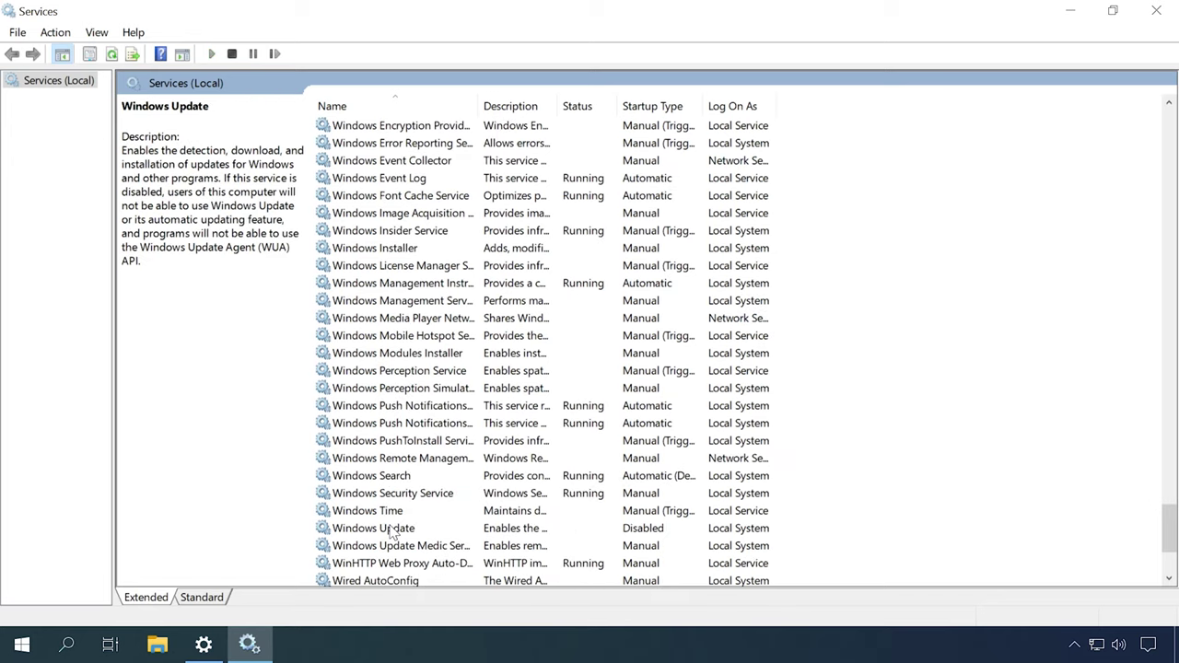
Set Windows Update's startup type to Automatic, apply it, and start the service
right_click(572, 531)
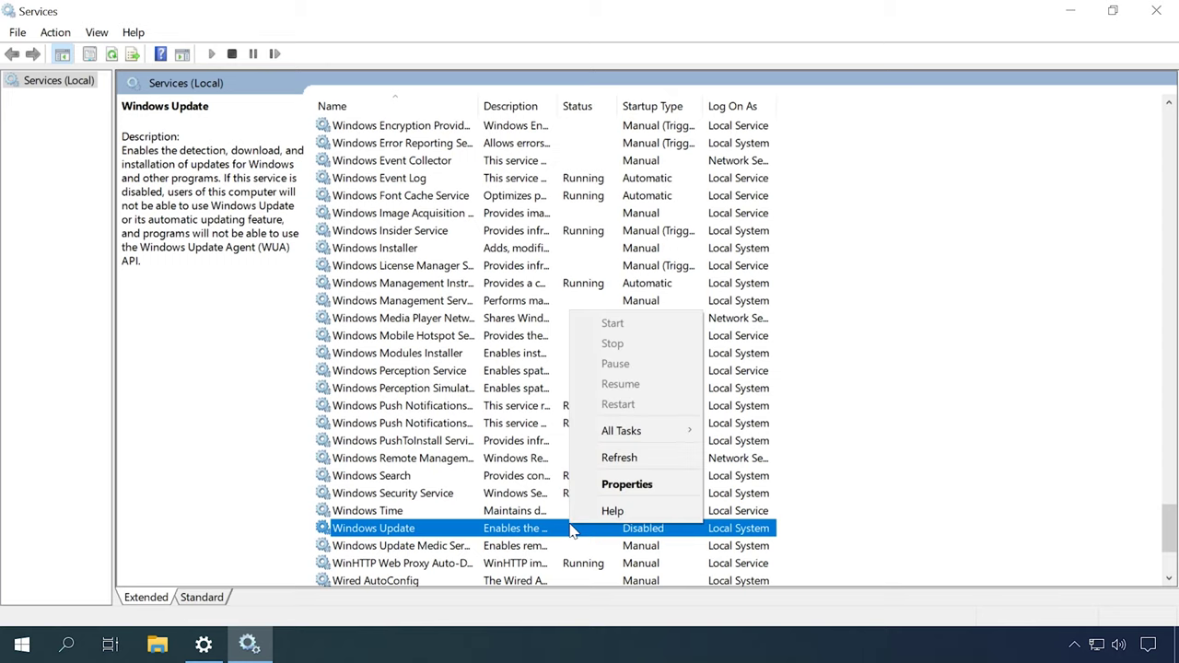
click(611, 486)
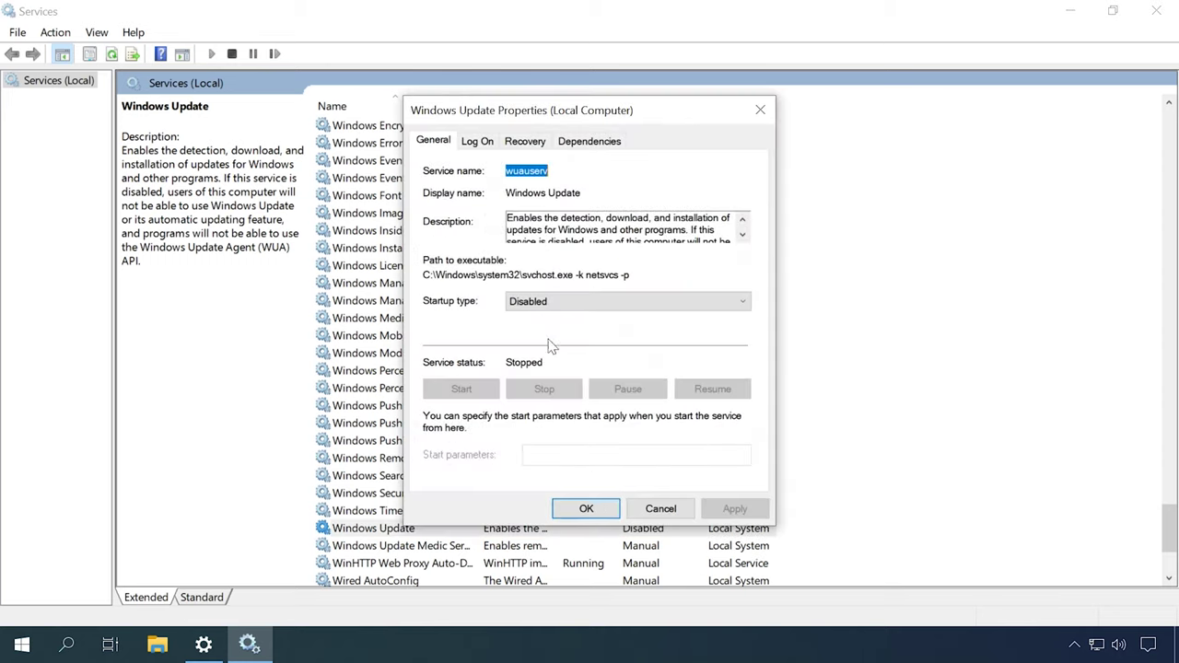
click(547, 304)
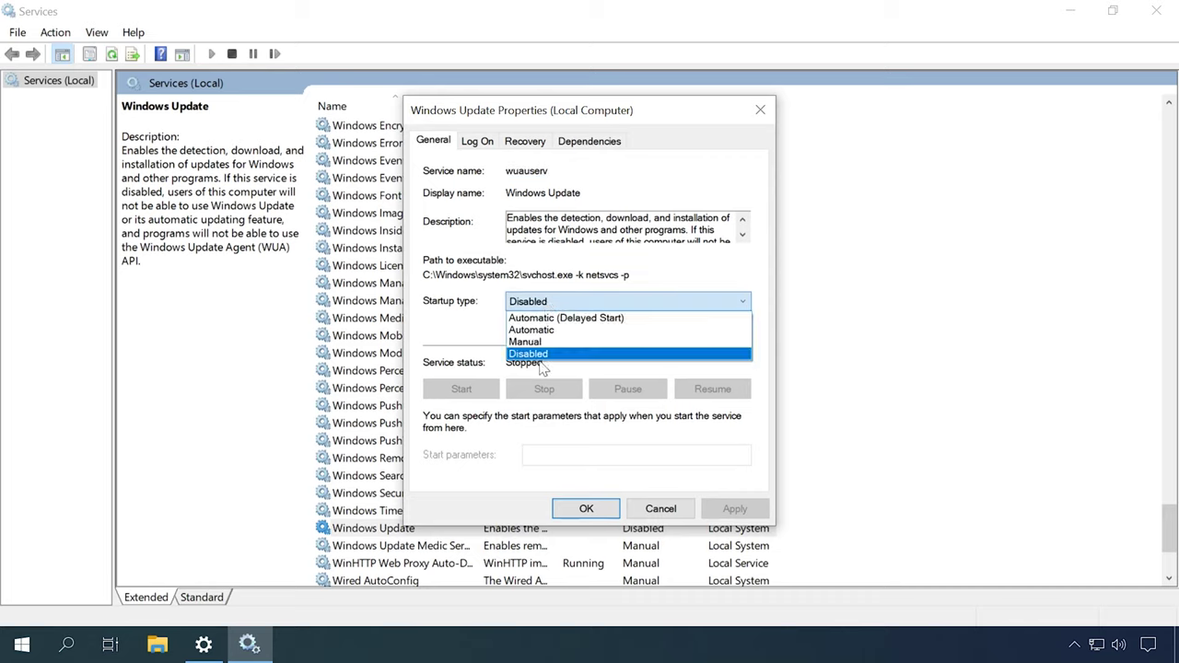
click(540, 331)
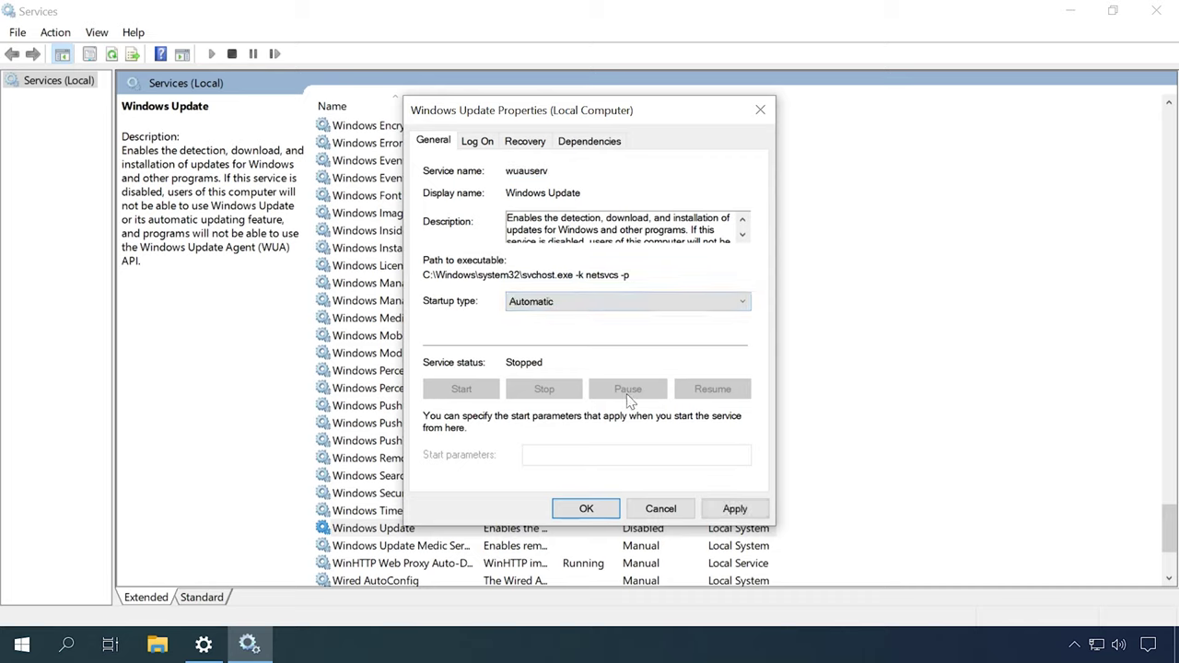
click(728, 509)
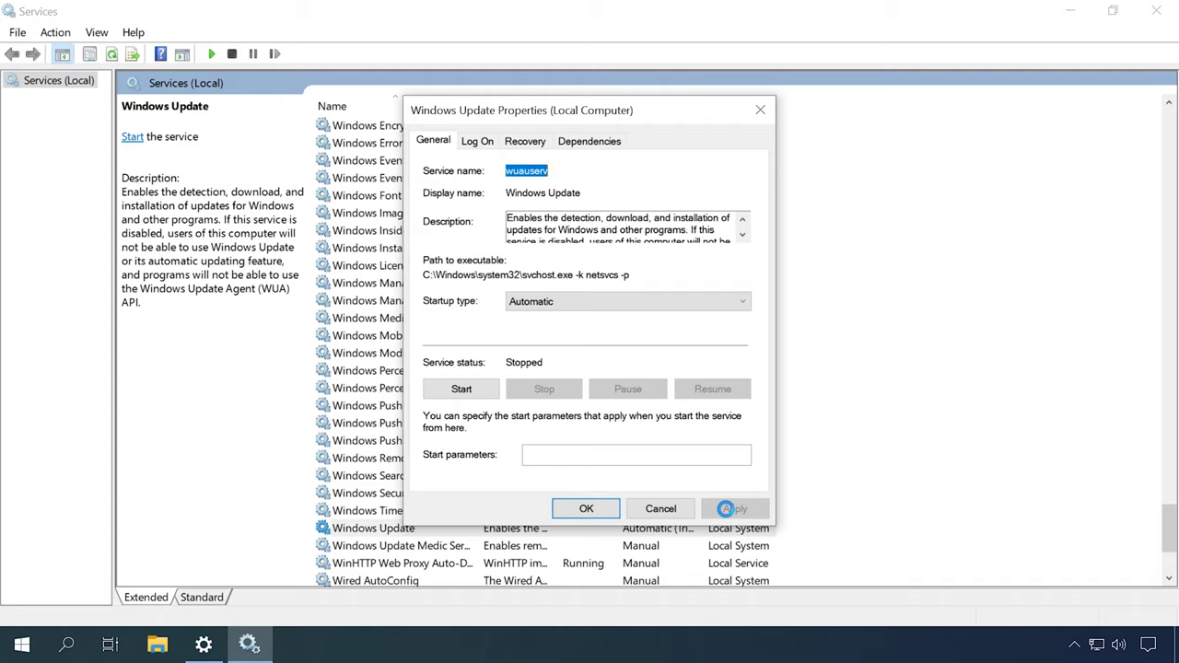
click(465, 390)
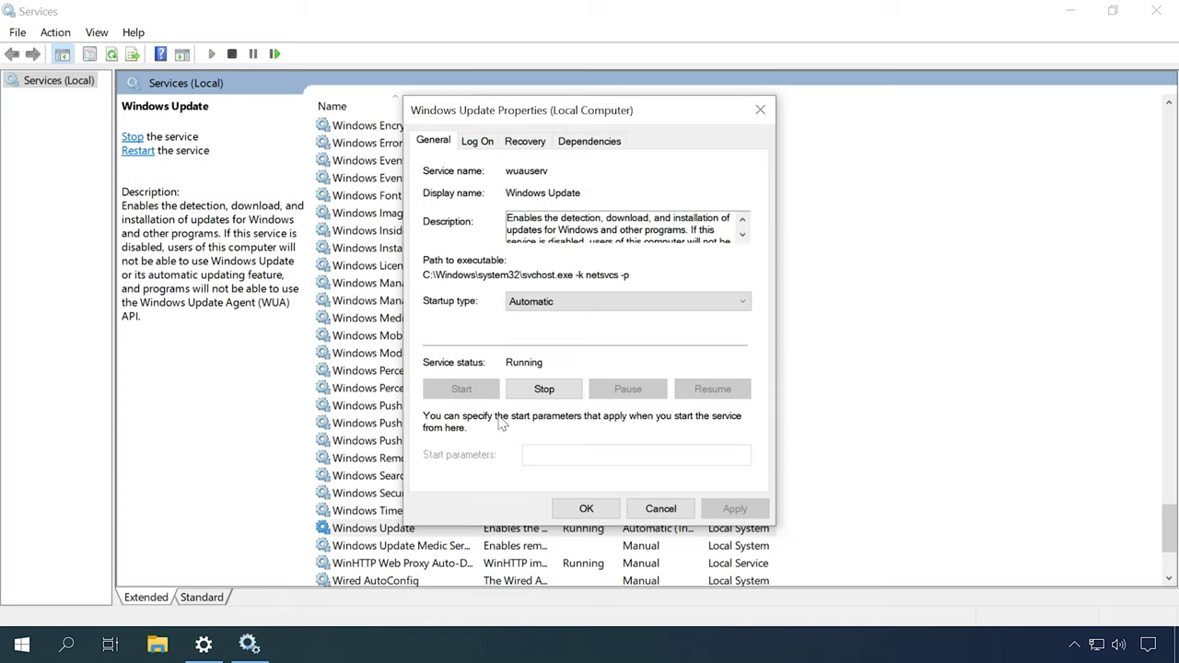
click(586, 510)
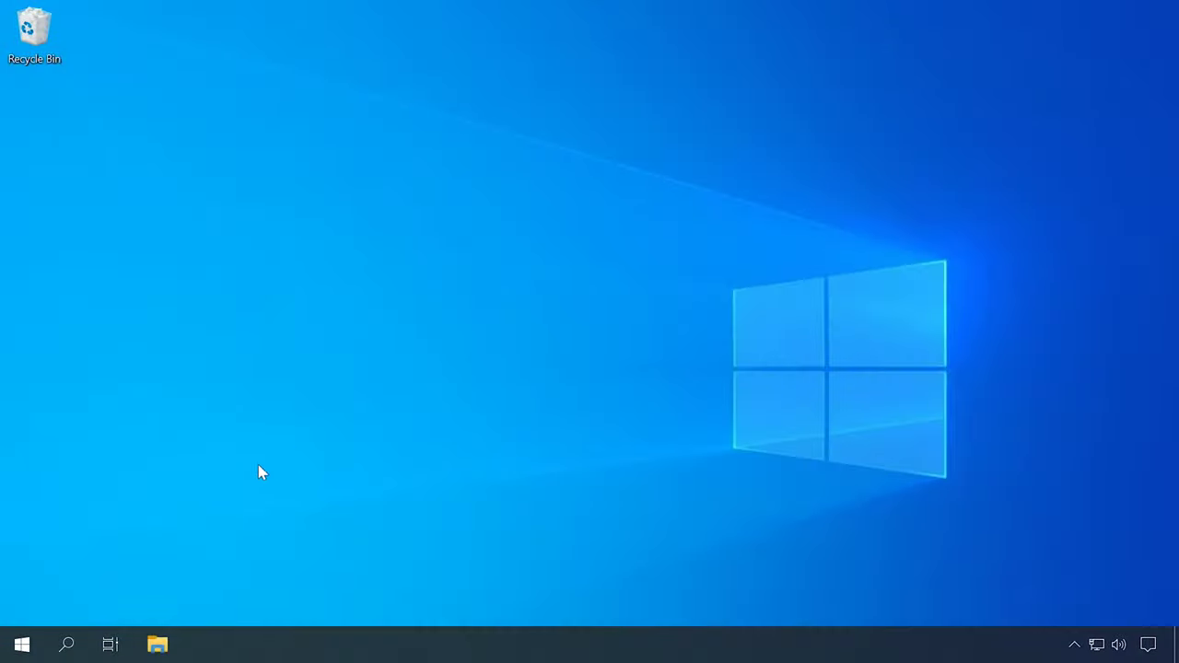
Open Windows Settings from the Start menu
click(21, 643)
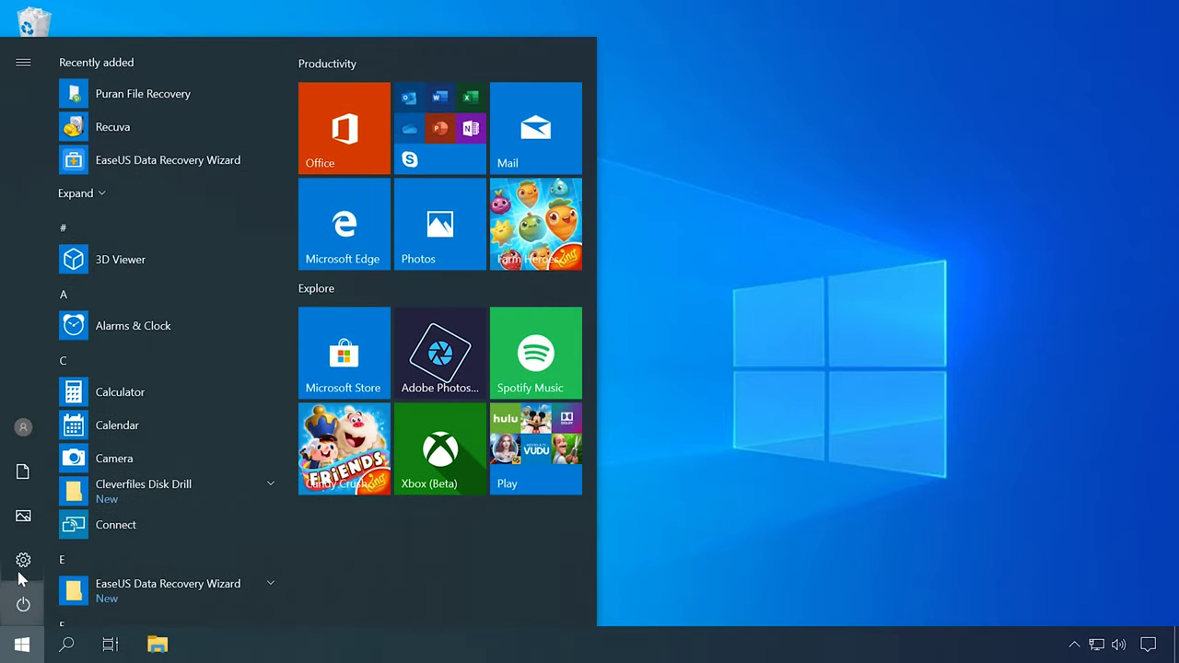
click(23, 561)
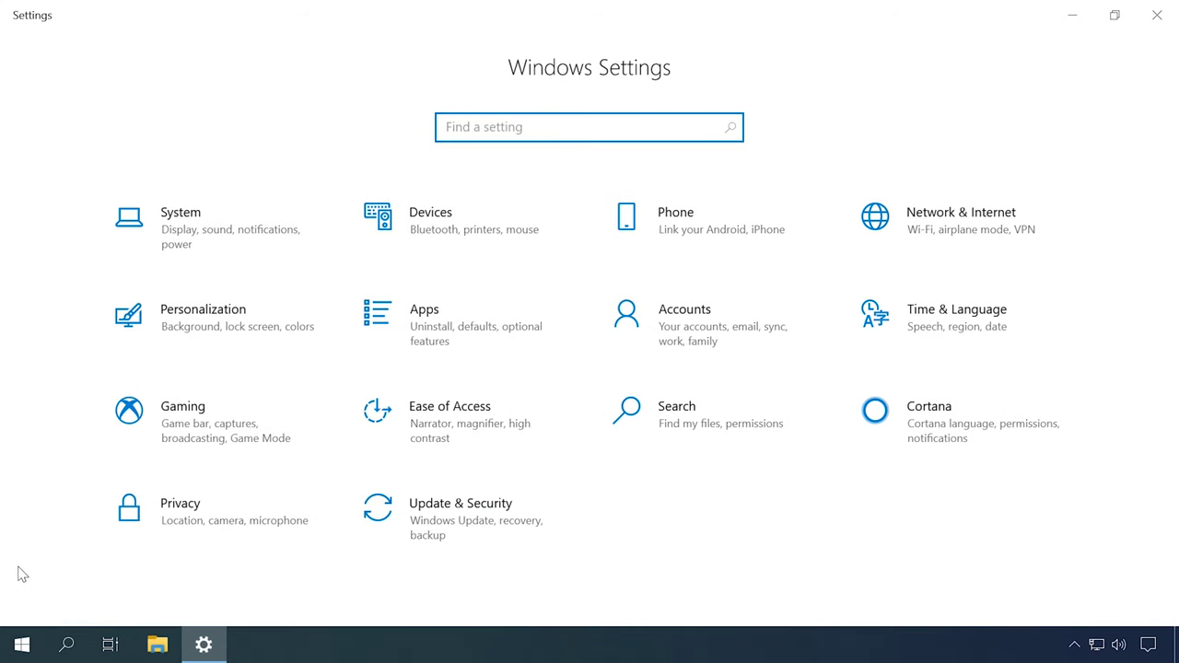
Go from Network & Internet through Network and Sharing Center to the network adapters list
click(927, 233)
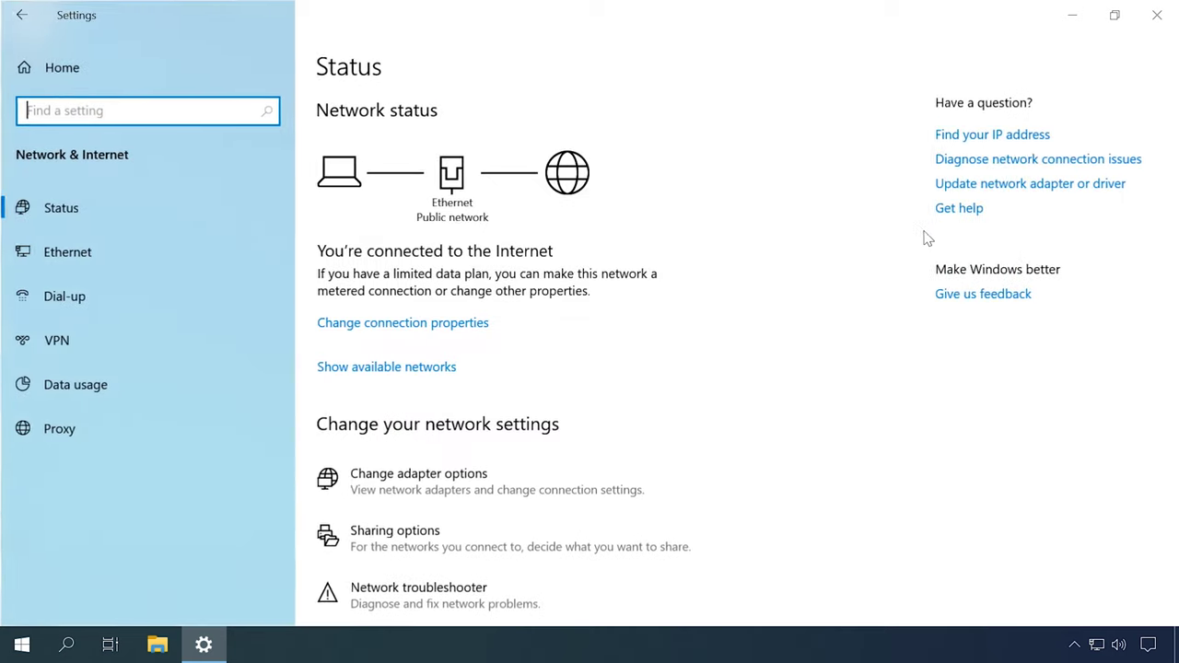
scroll(781, 303, down, 3)
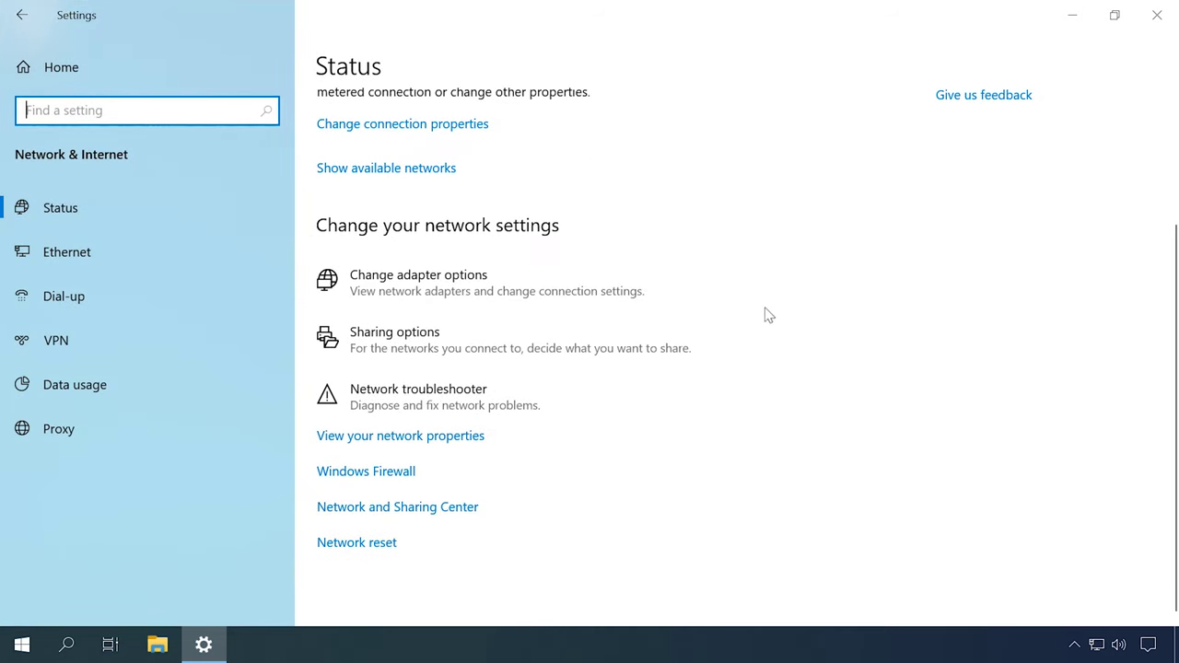
click(421, 508)
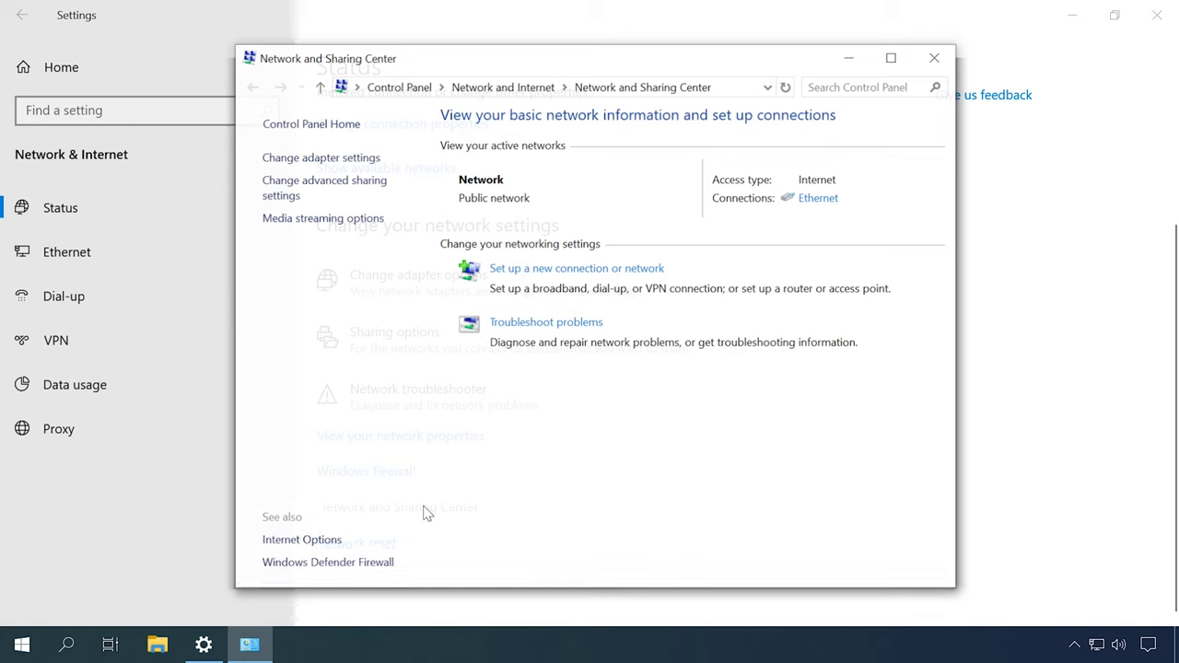
click(323, 158)
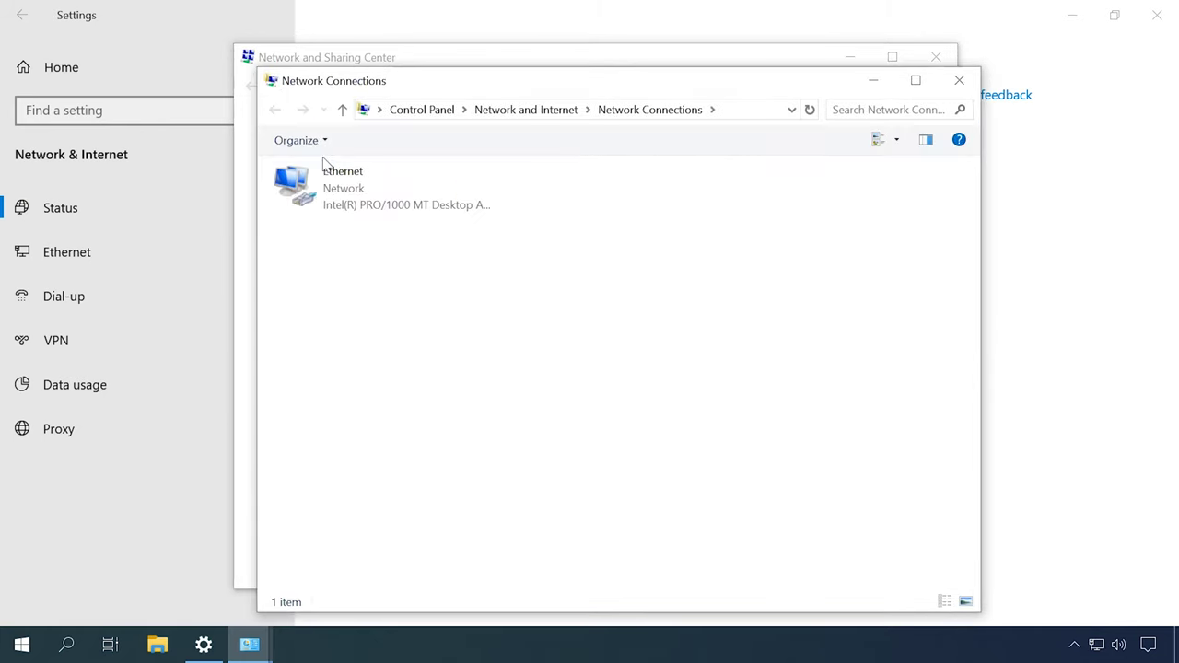
Uncheck Internet Protocol Version 6 (TCP/IPv6) in the Ethernet adapter's properties and save
right_click(449, 187)
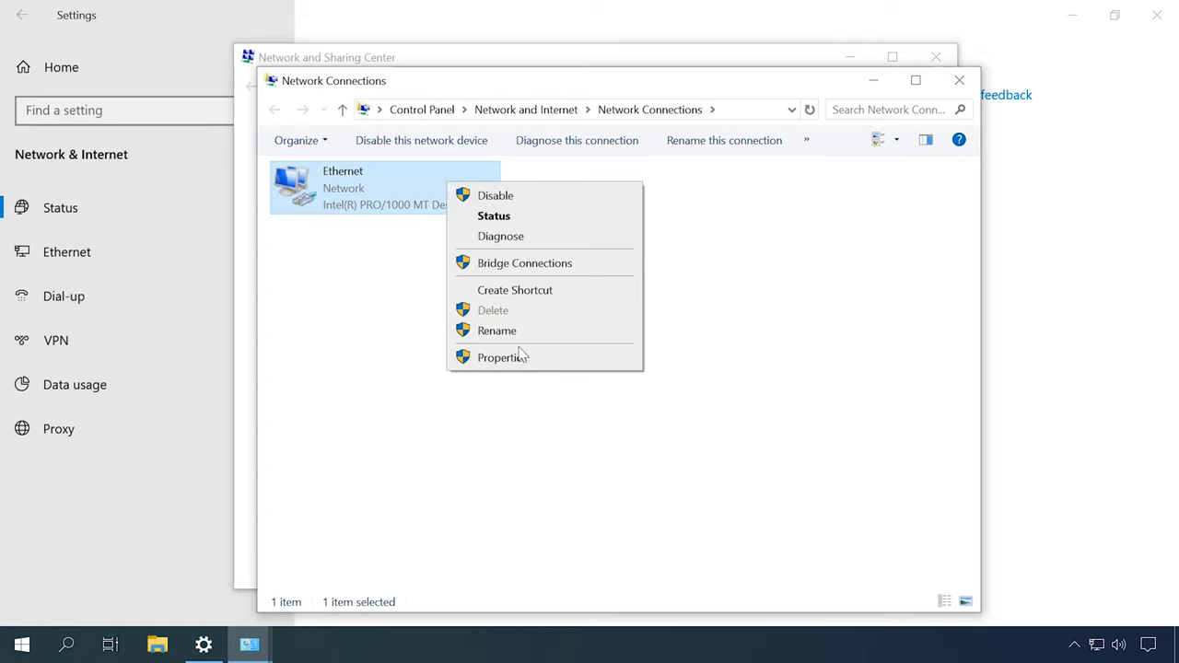
click(575, 362)
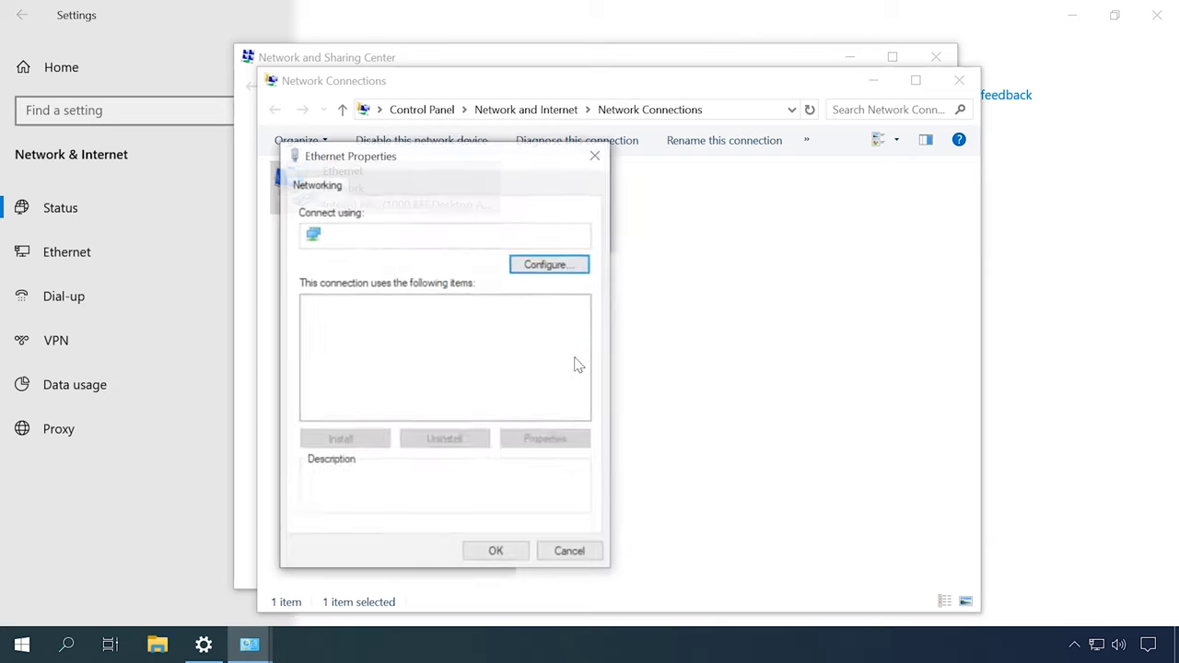
scroll(586, 355, down, 1)
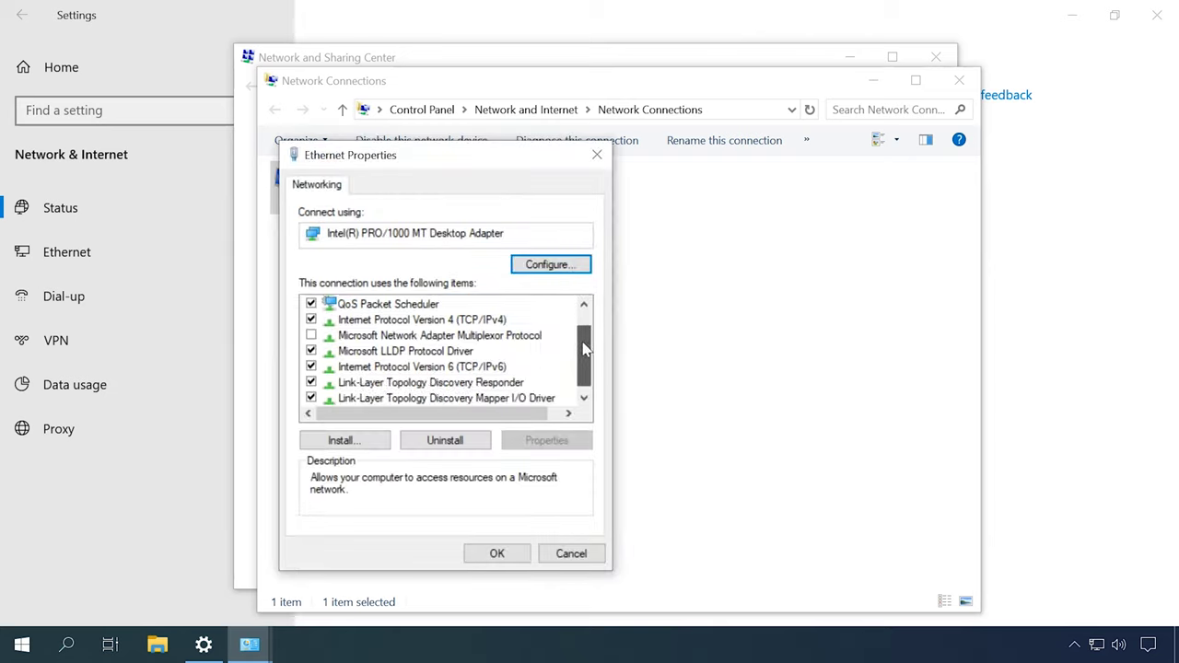
click(486, 368)
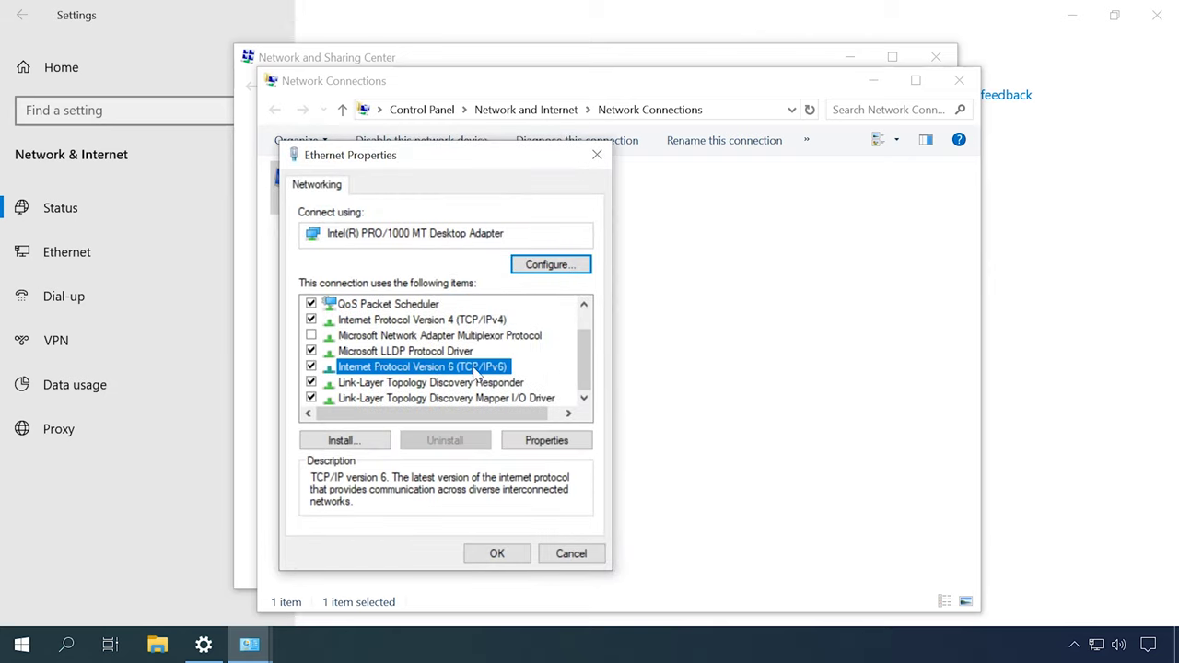
click(311, 367)
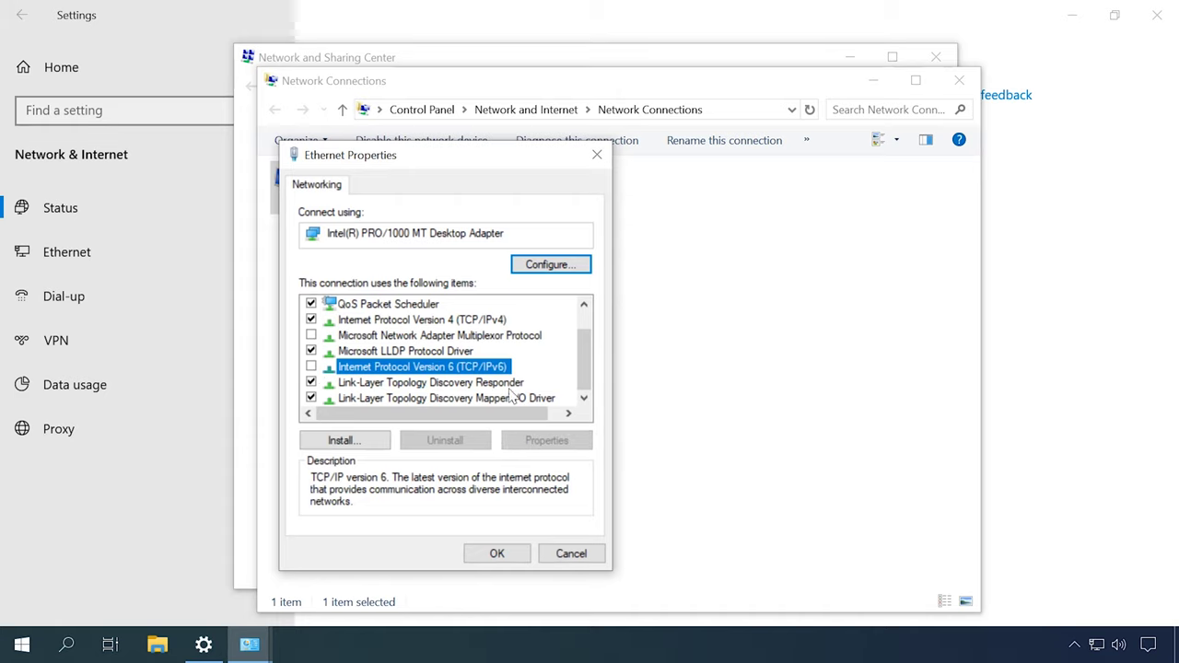
click(498, 553)
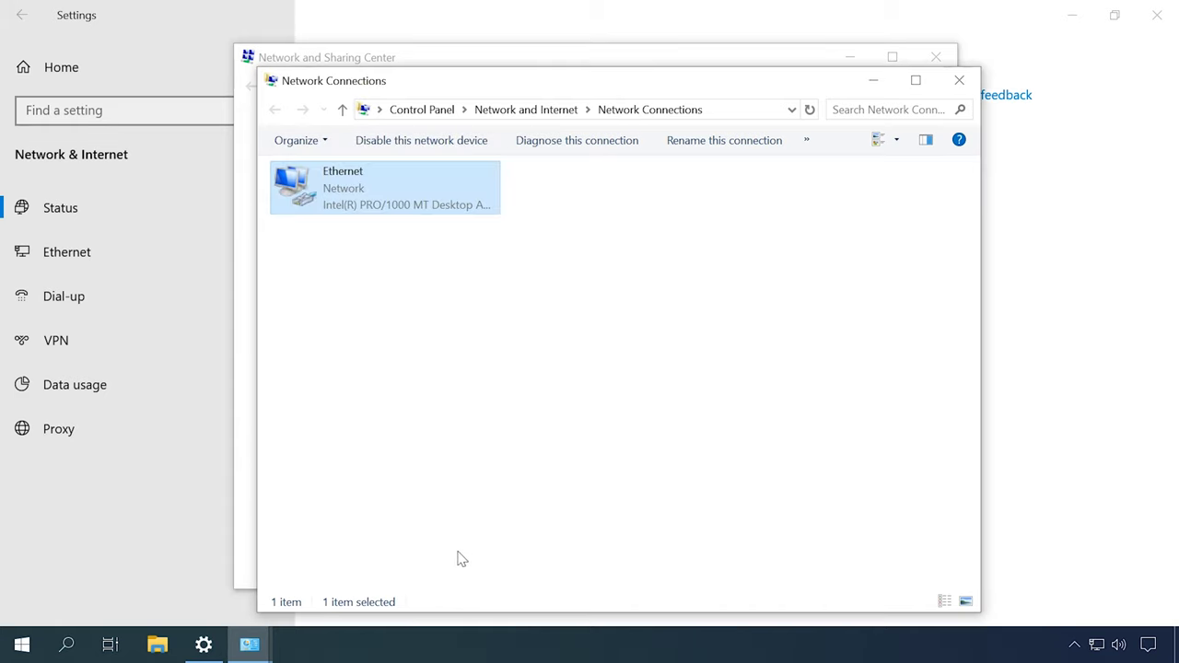
click(22, 645)
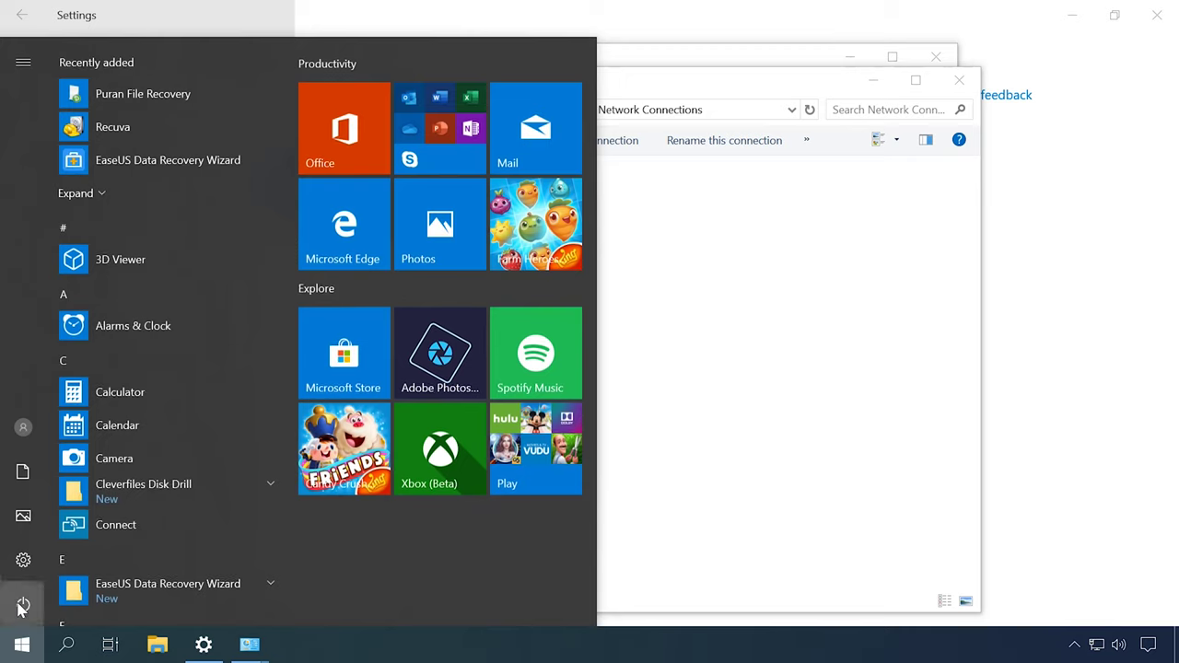
Bring up the Start menu power options to restart the computer
click(23, 608)
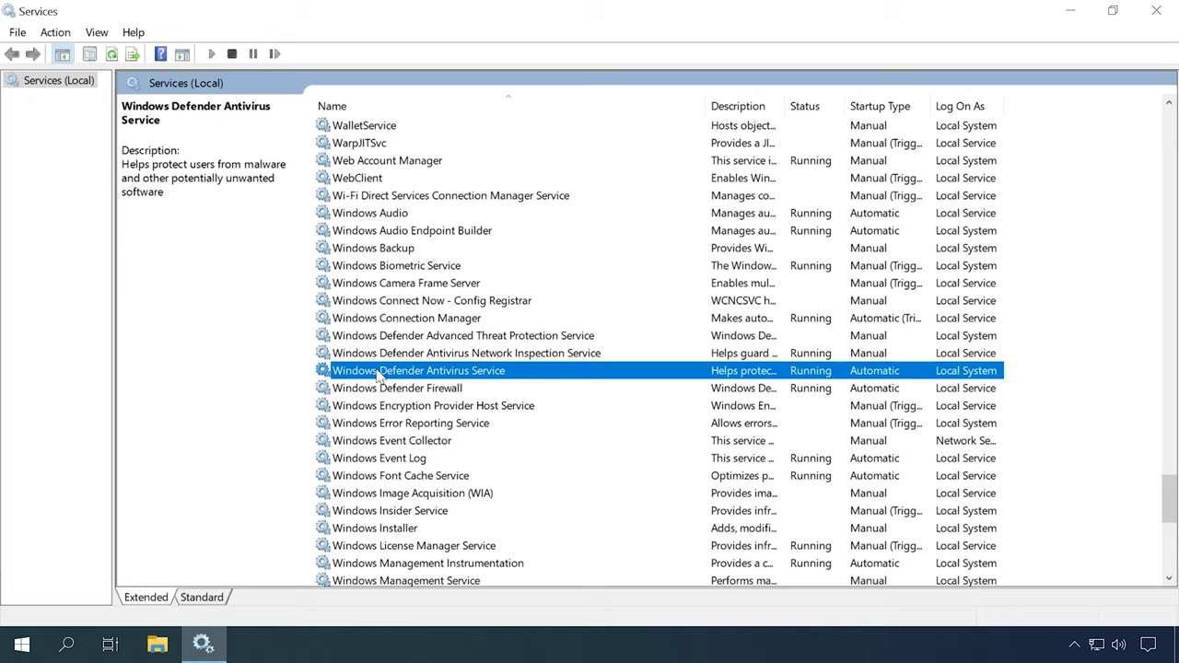
right_click(580, 378)
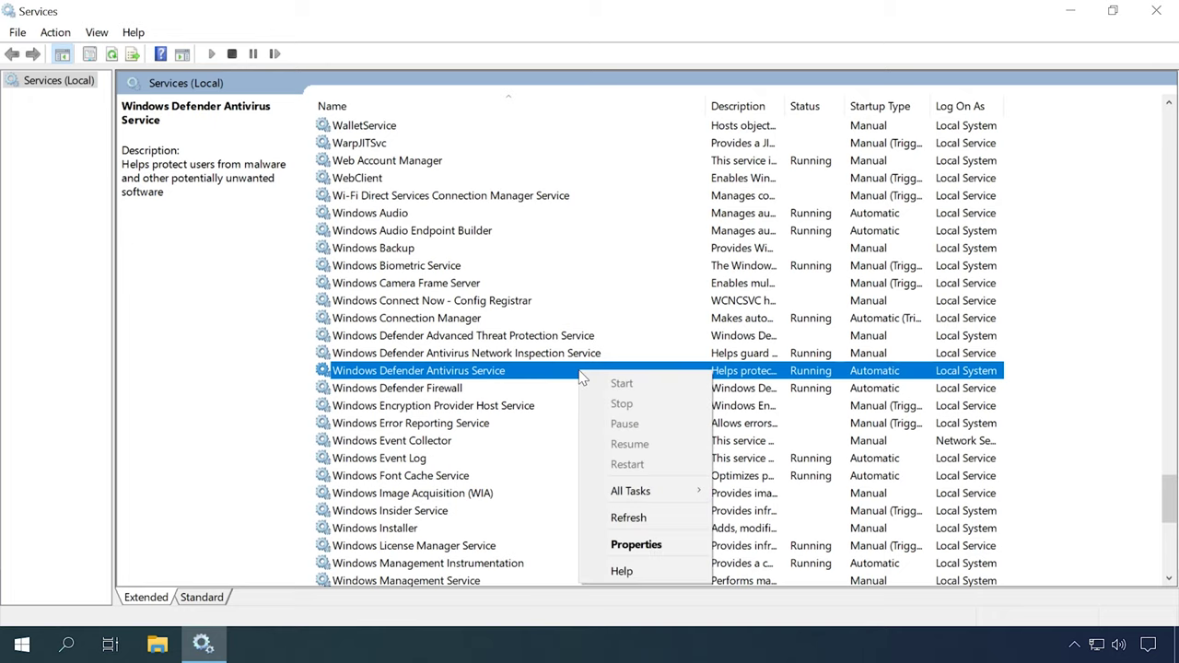
click(642, 546)
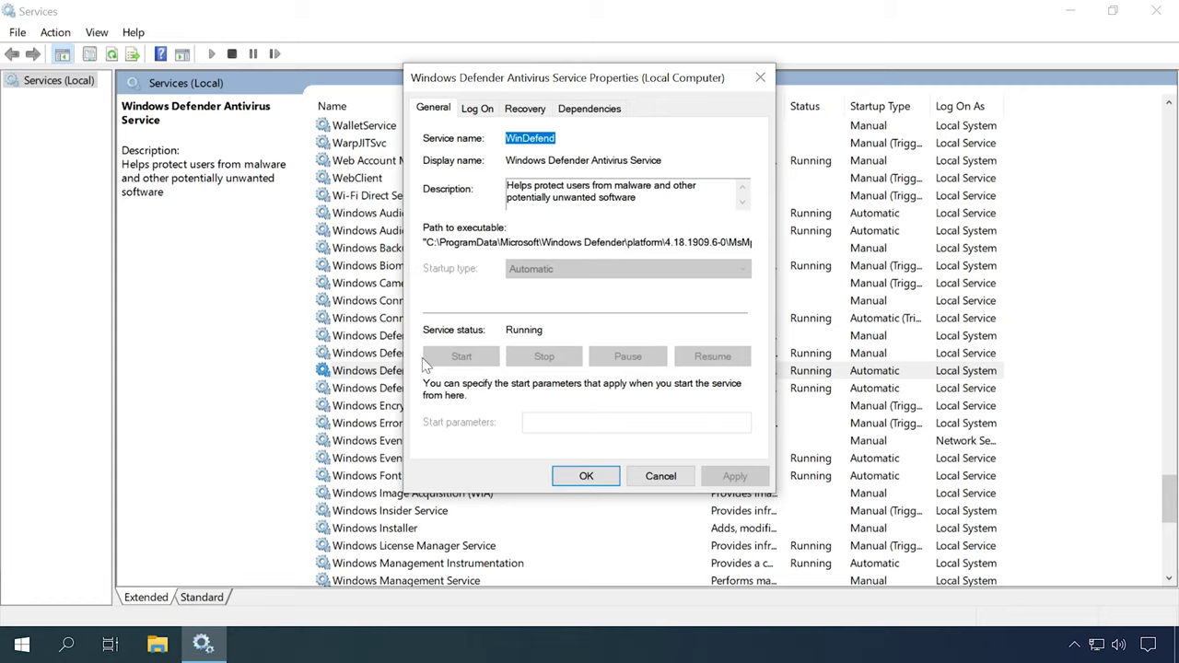
click(582, 480)
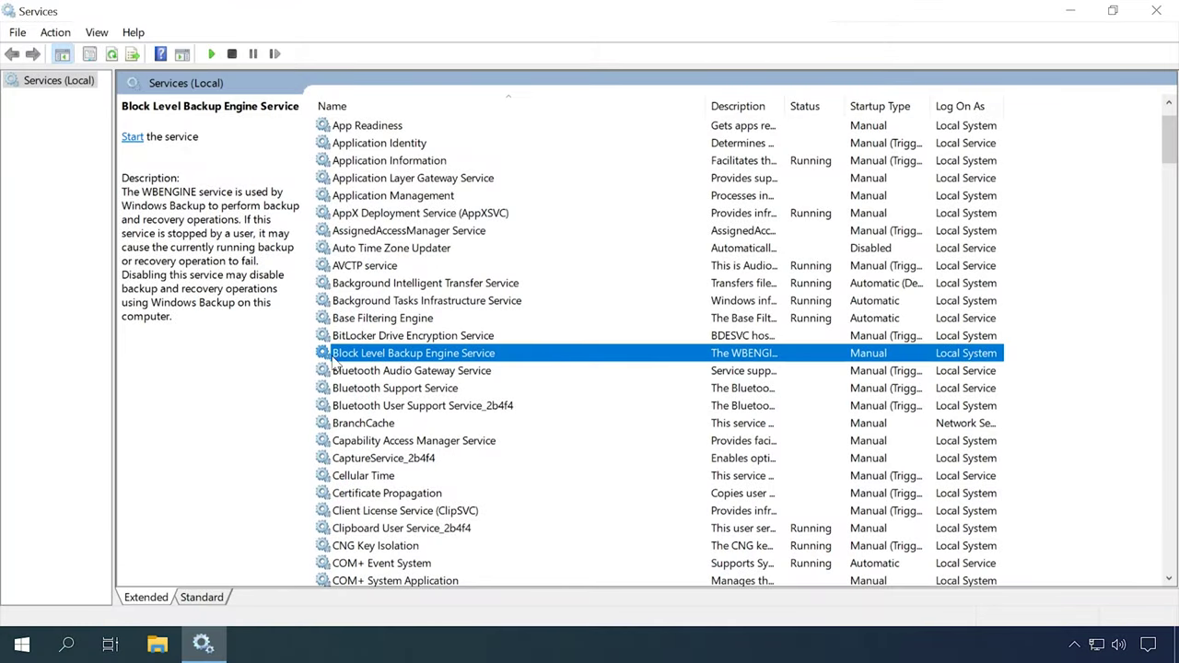
Set Block Level Backup Engine Service to Automatic startup, start it, and apply
right_click(680, 360)
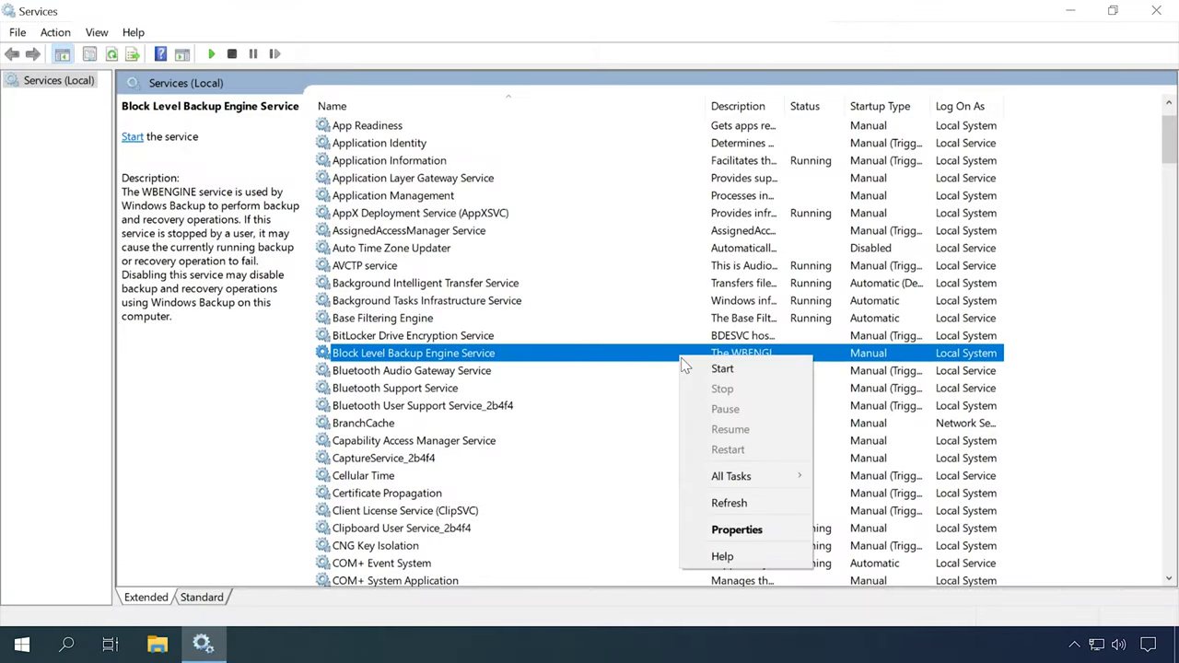
click(727, 528)
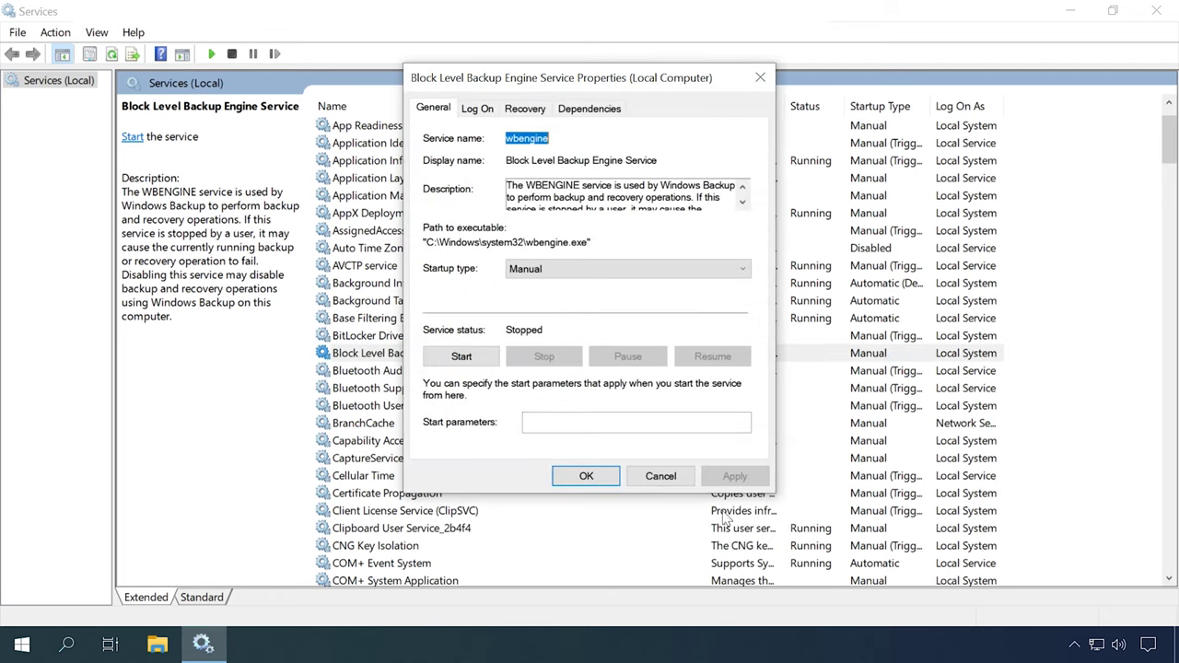
click(560, 270)
click(547, 300)
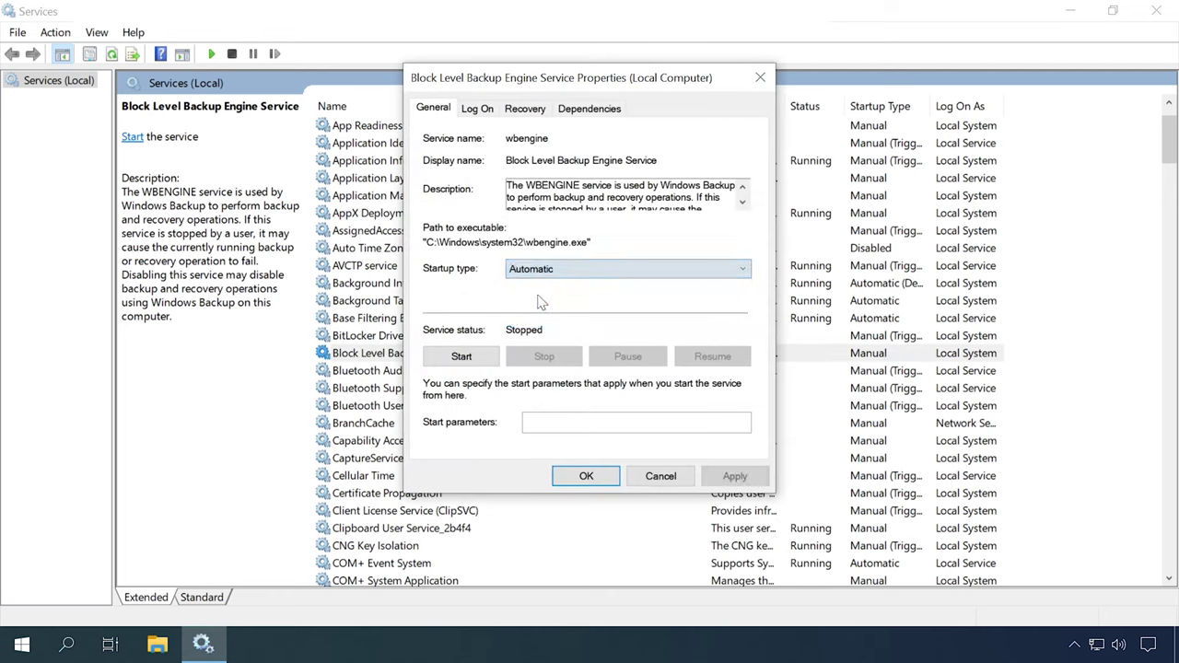
click(458, 358)
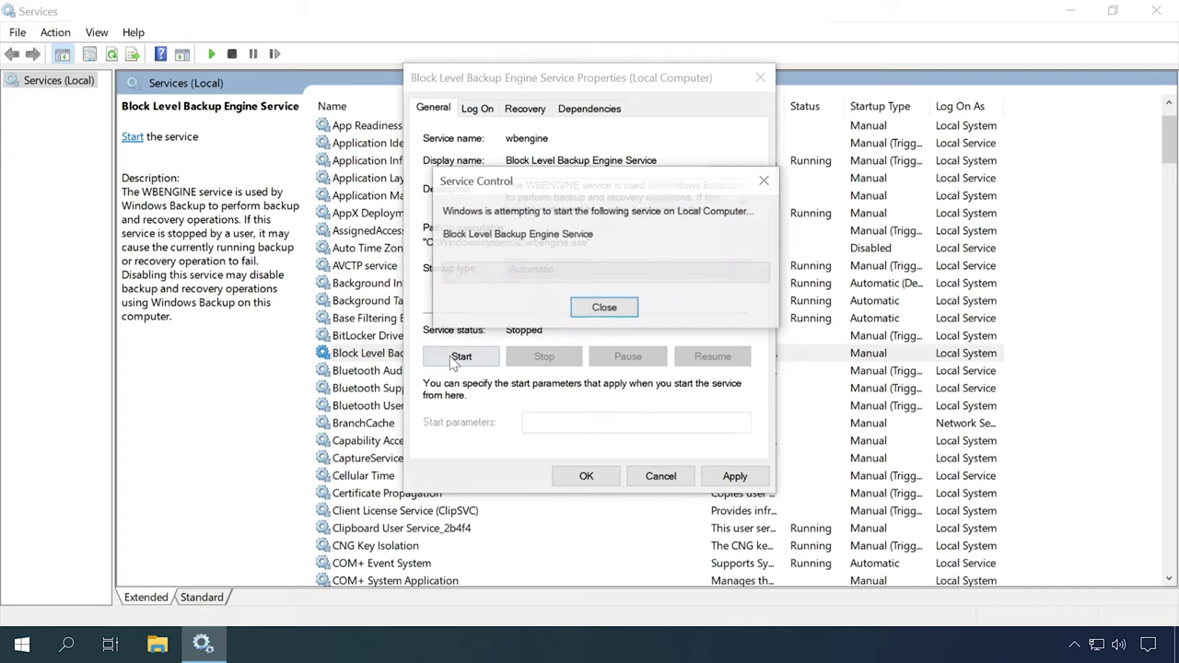
click(732, 476)
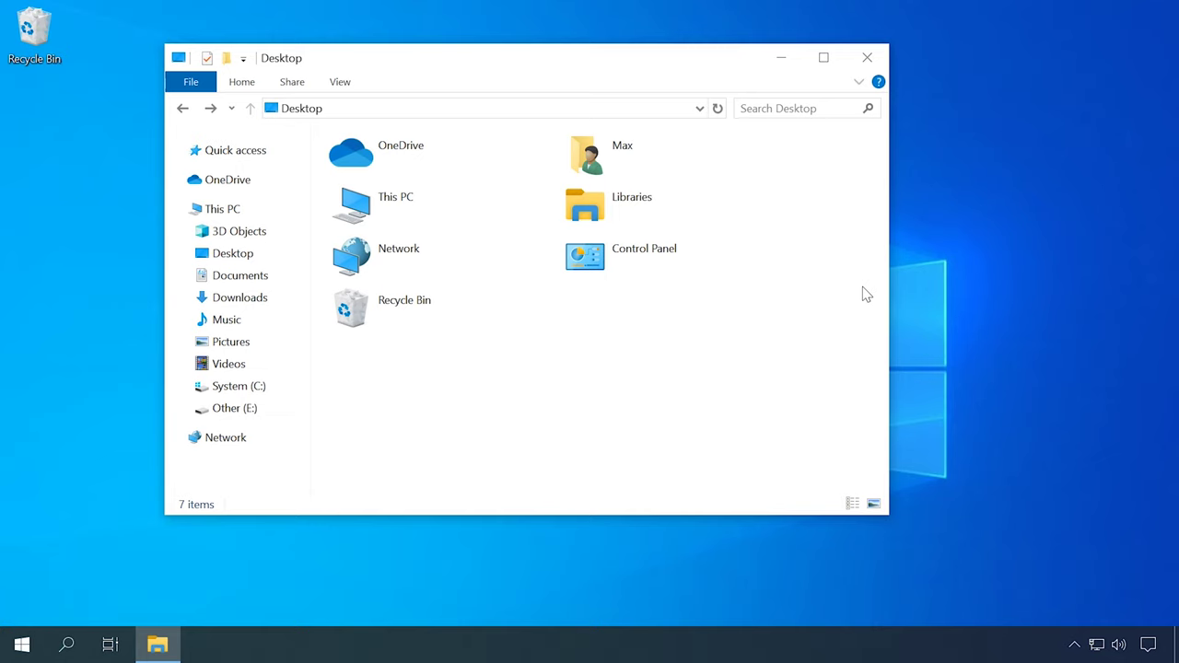
Open the Windows Defender Firewall 'Turn on or off' page from a maximized, Large-icons Control Panel
double_click(649, 258)
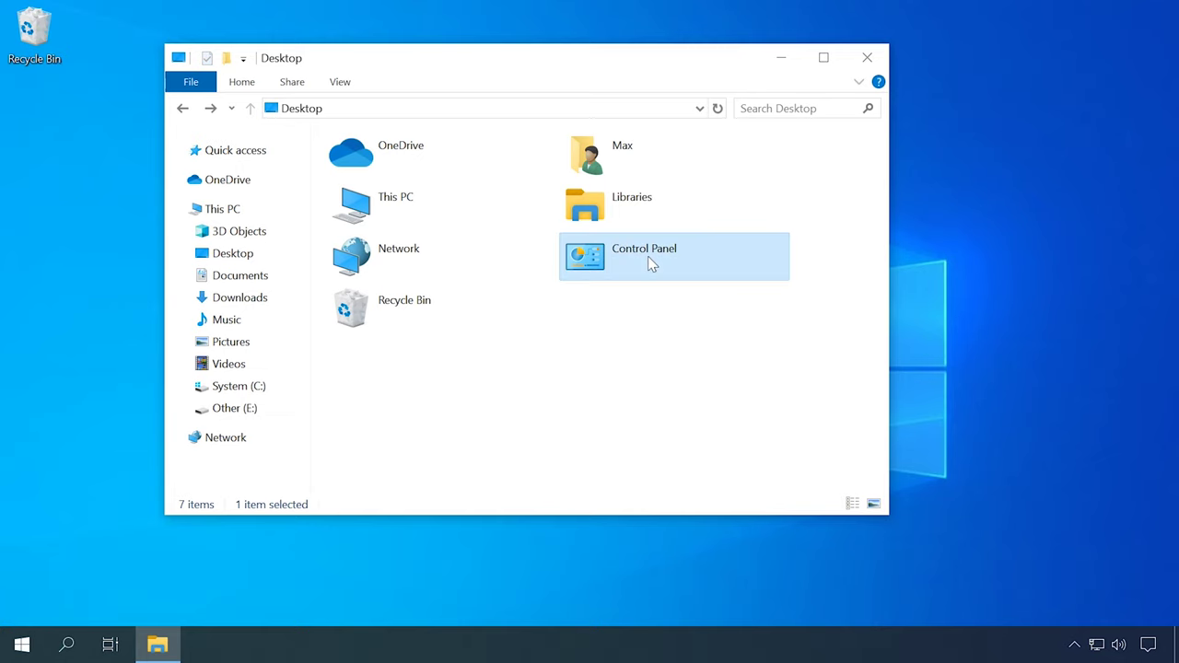
click(823, 57)
click(866, 83)
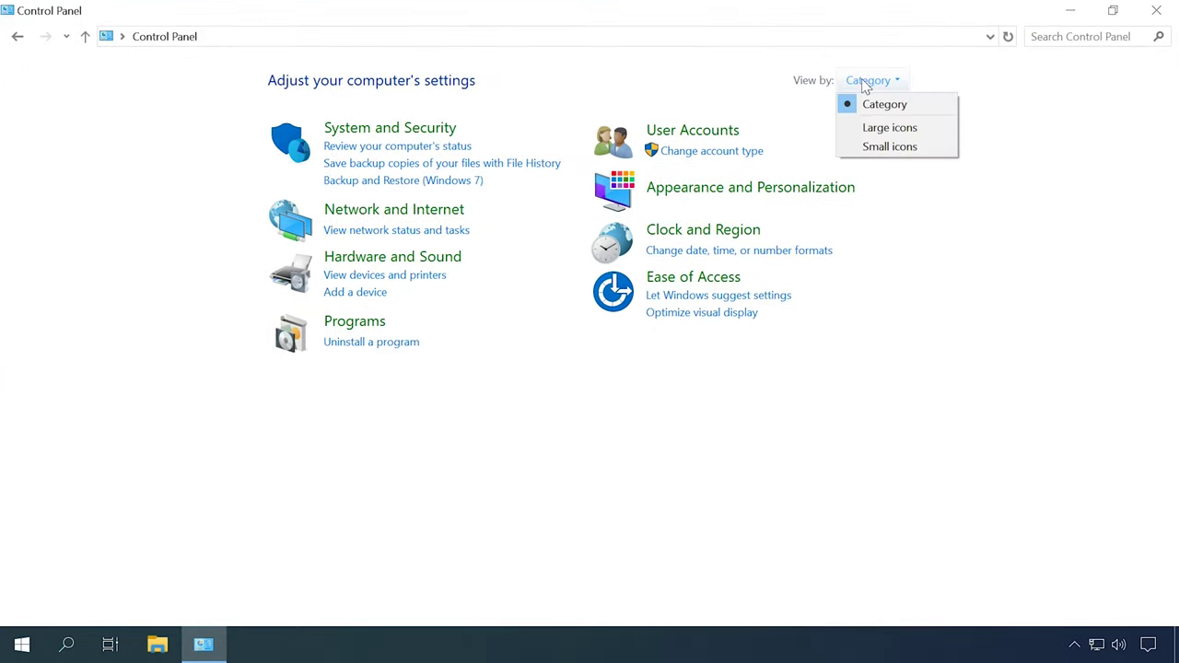
click(874, 128)
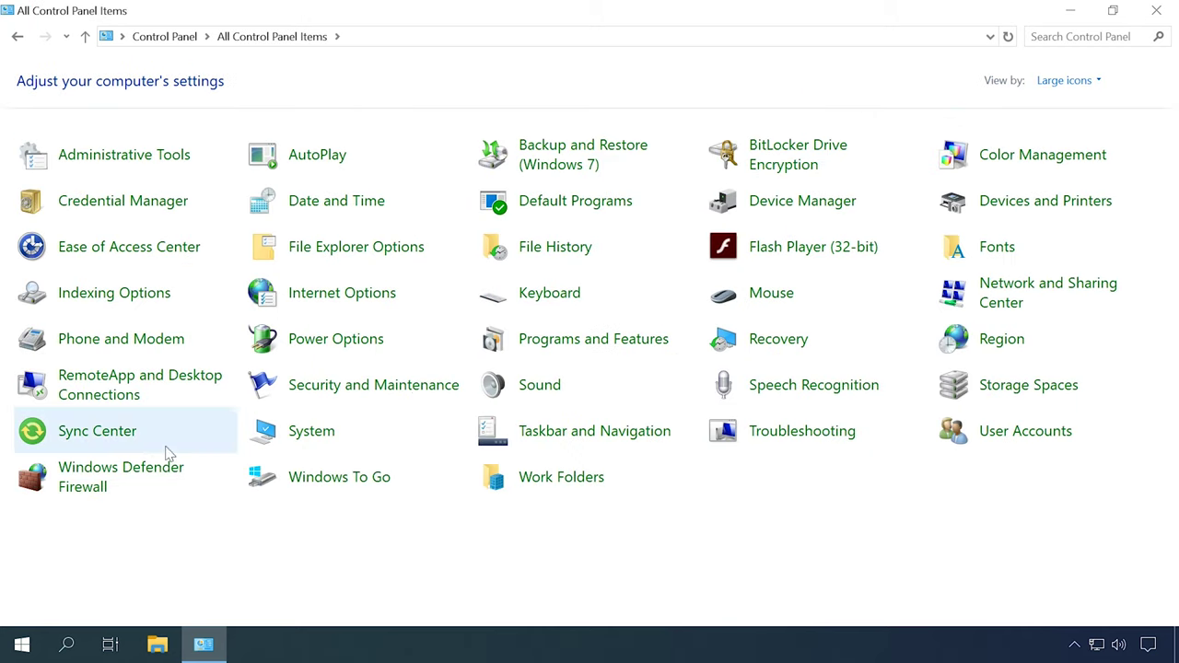
click(136, 472)
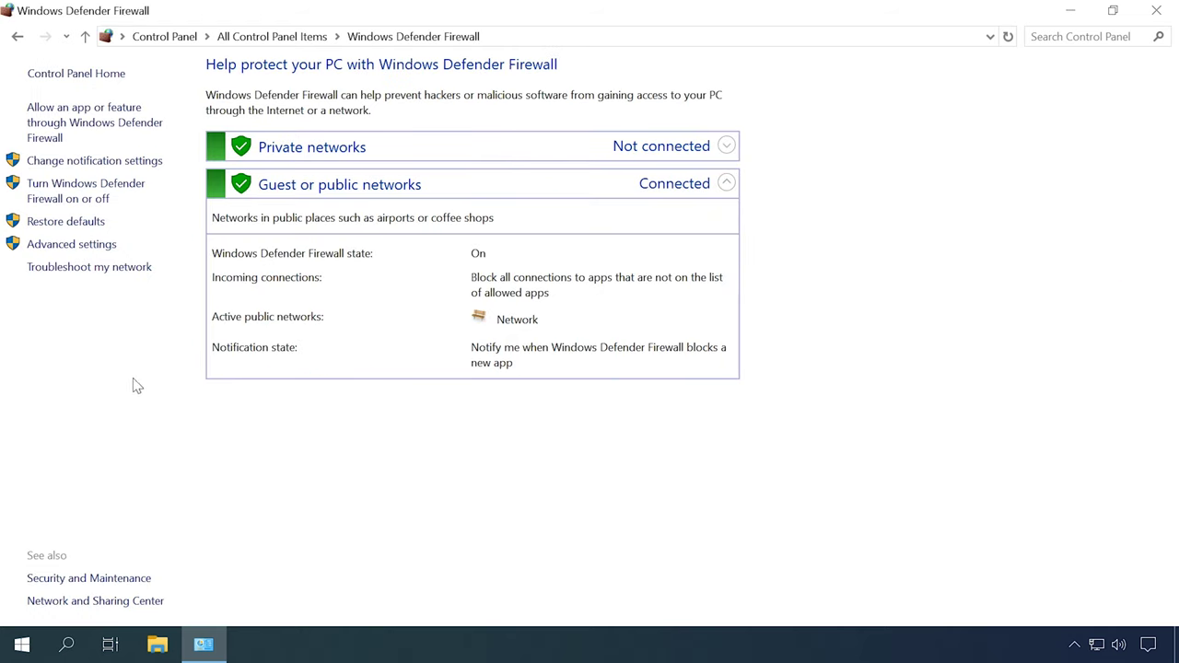
click(100, 193)
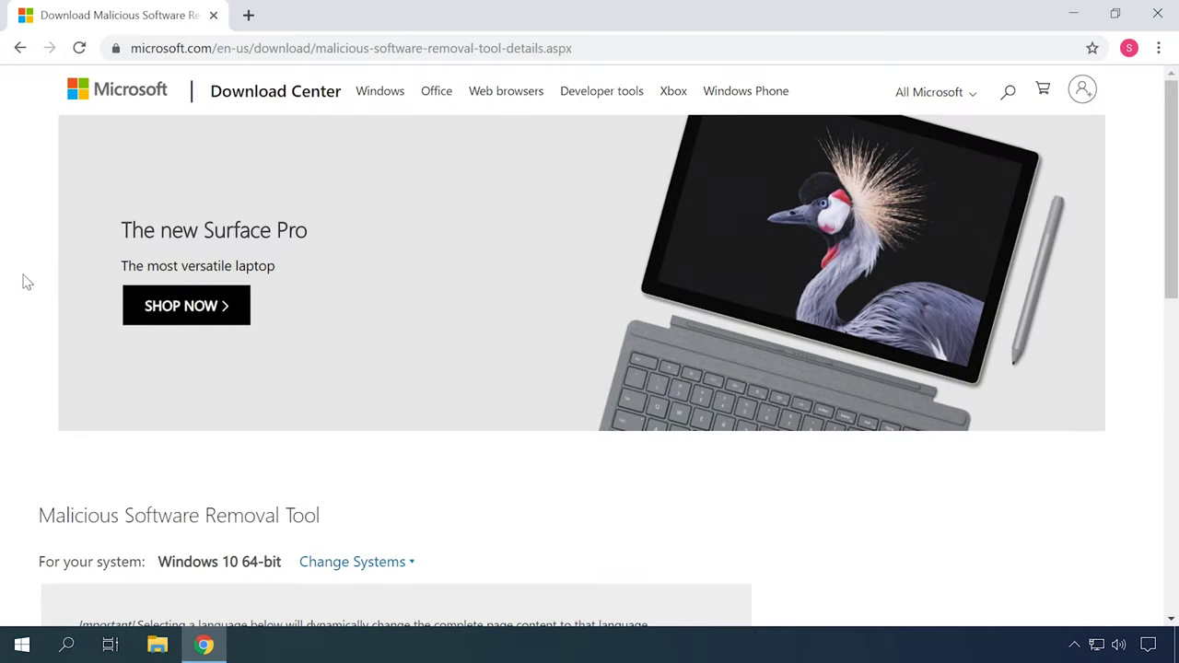
Run the downloaded Malicious Software Removal Tool from the Download Center page
scroll(28, 282, down, 2)
drag(41, 340, 338, 334)
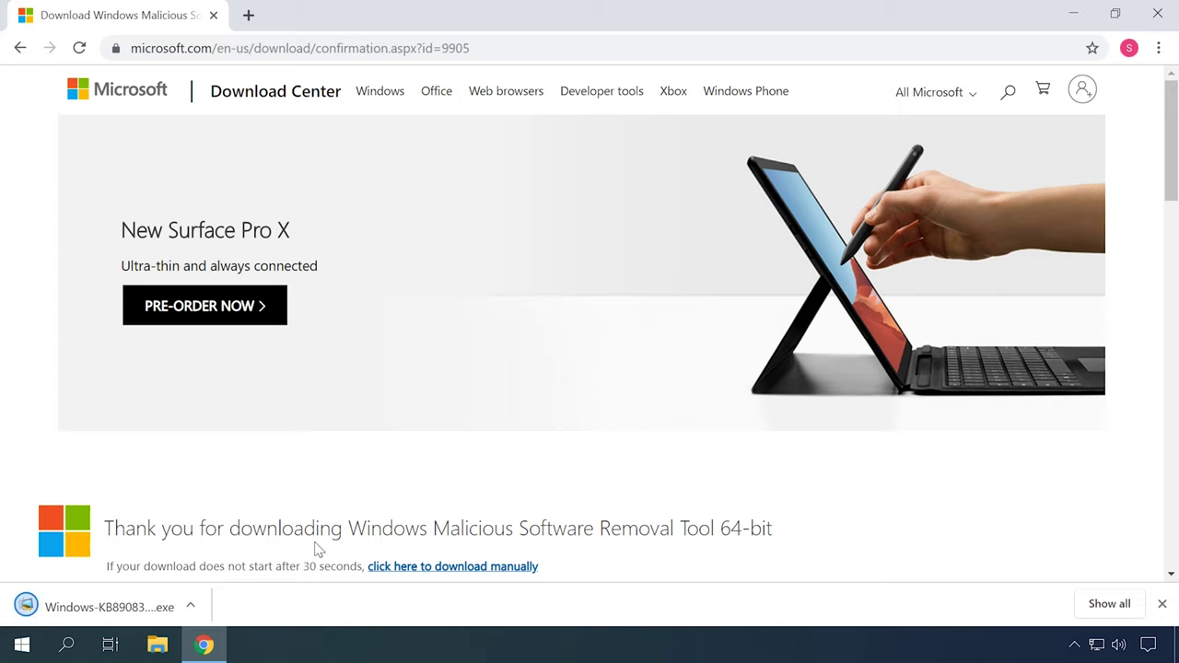
click(129, 607)
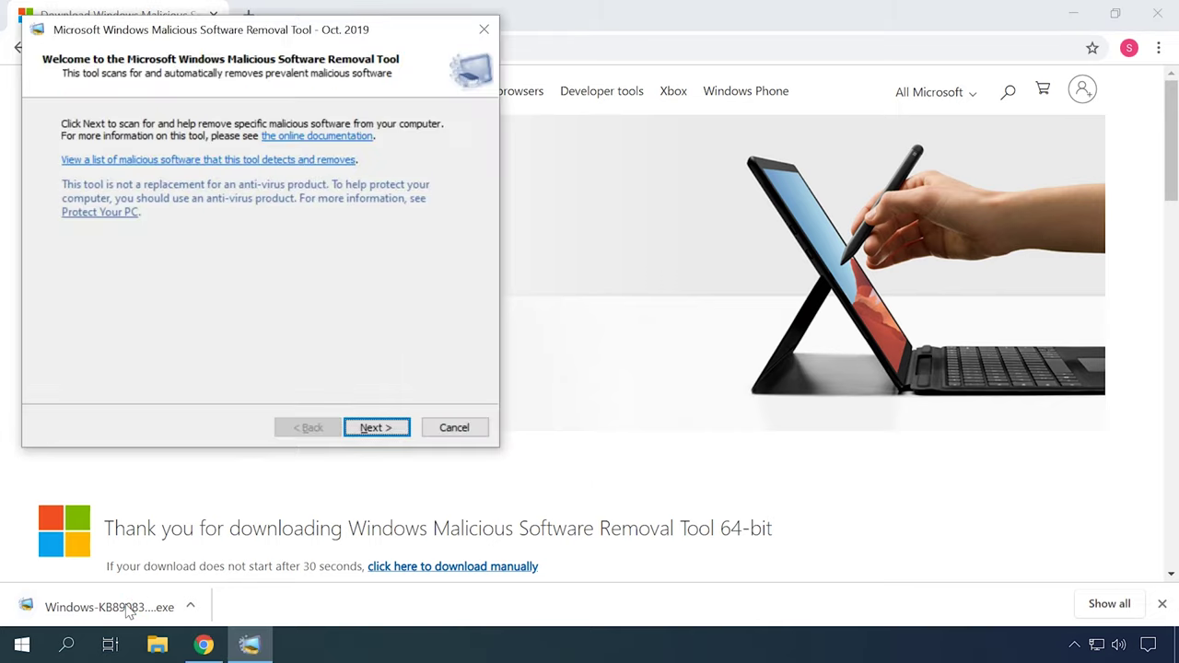
Minimize Chrome and start a Quick scan in the removal tool
click(1068, 13)
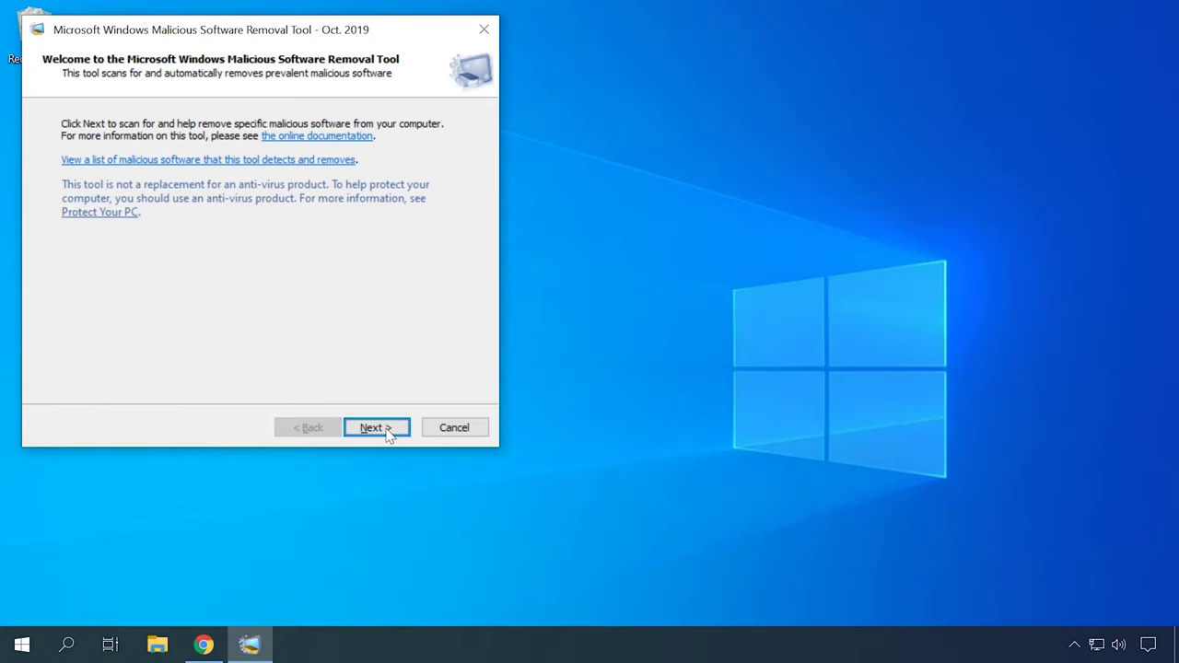
click(387, 433)
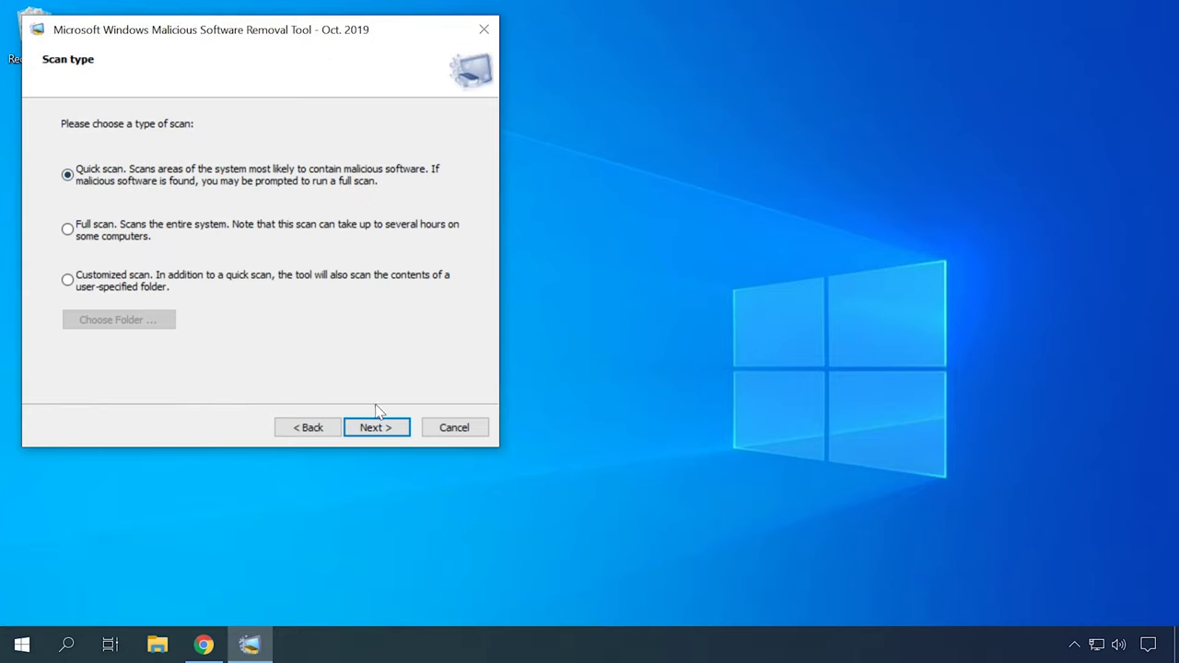
click(378, 428)
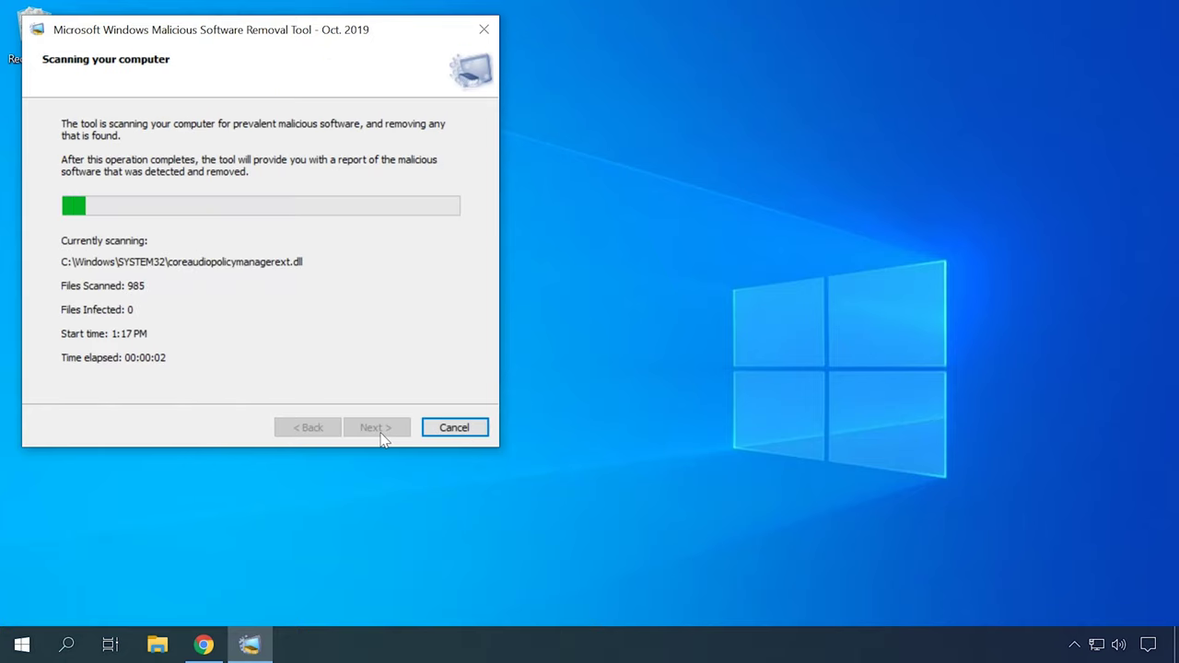